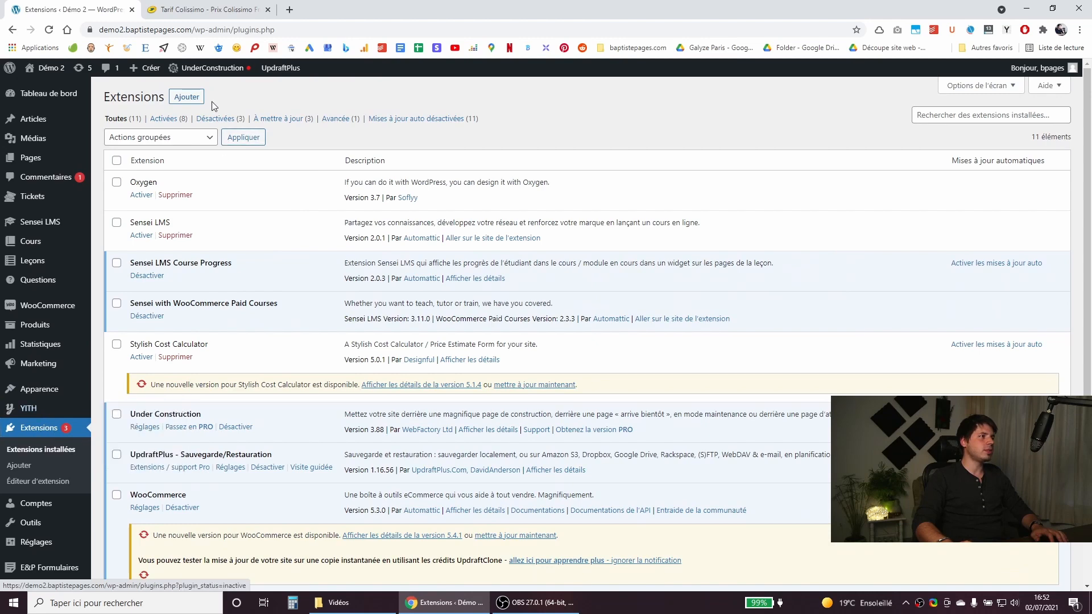
Search the extension directory for "woocommerce weight based shipping", and install and activate WooCommerce Weight Based Shipping.
click(186, 97)
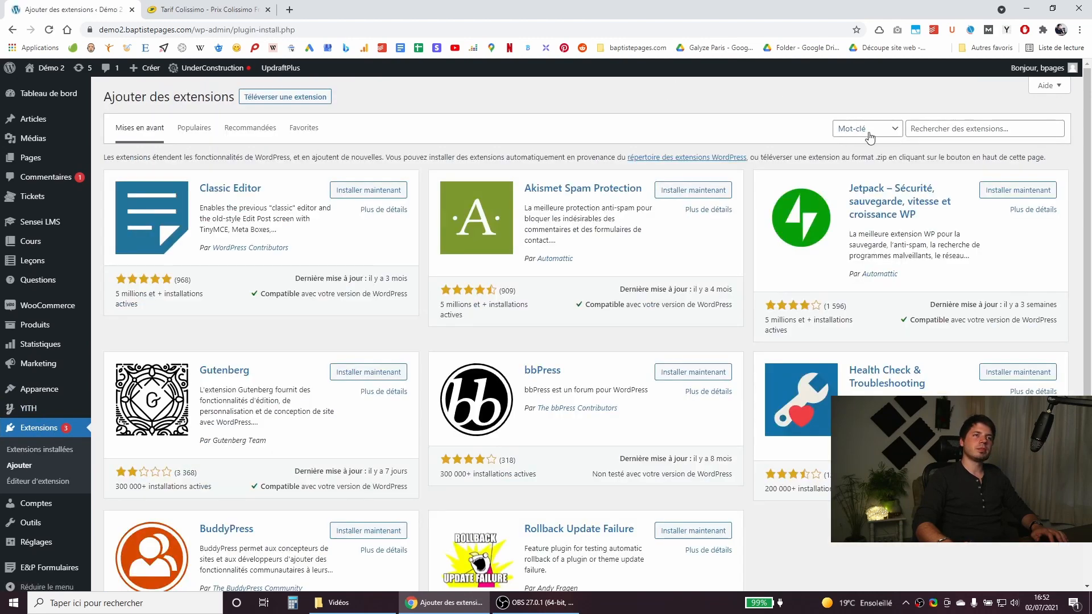
click(948, 128)
text(wo)
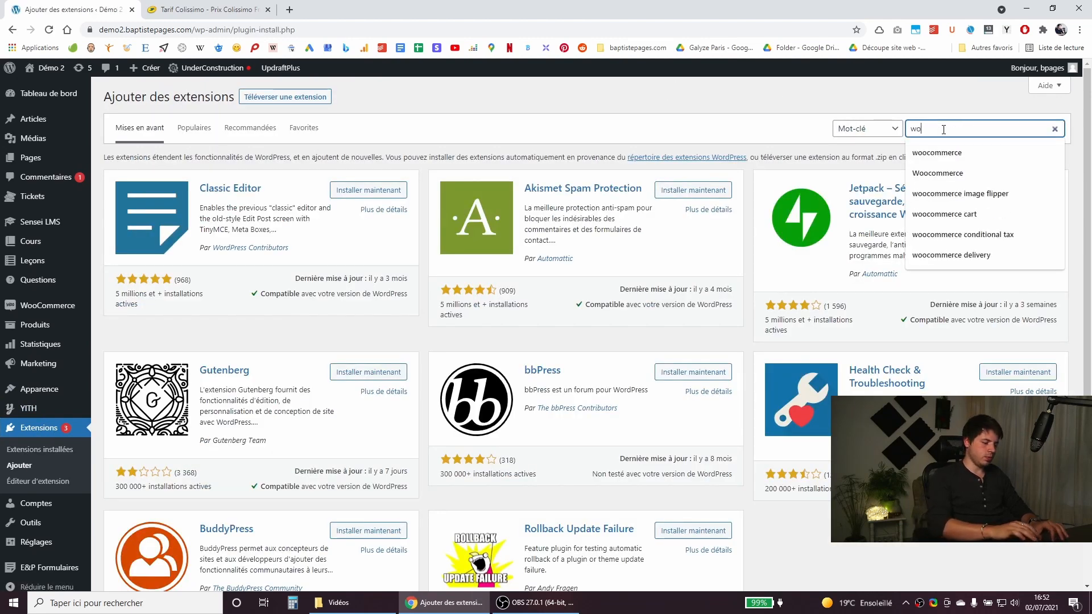
text(ocommerce weight based shi)
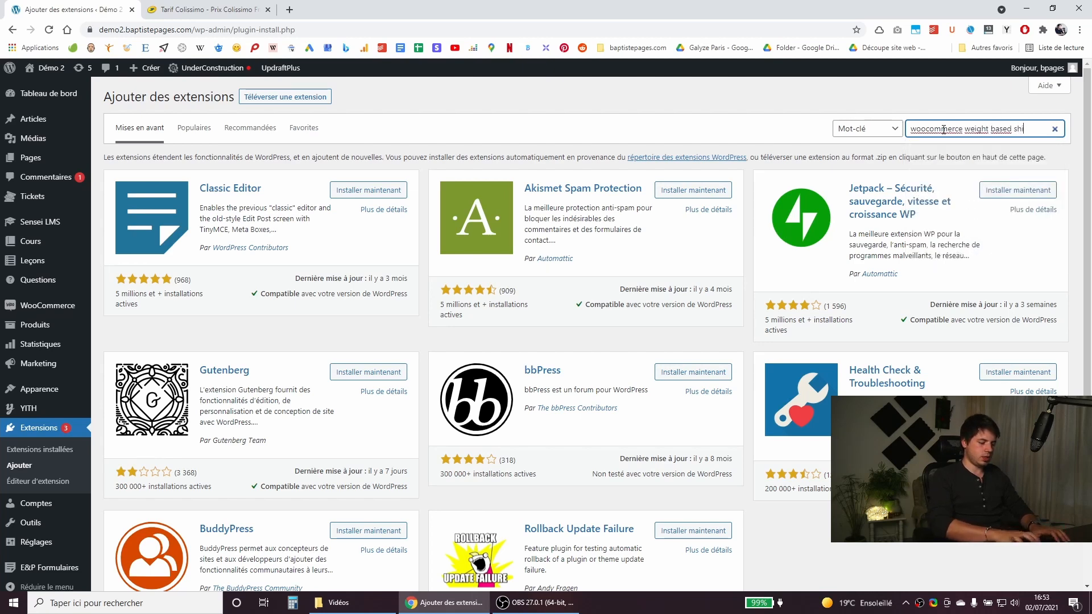
text(pping)
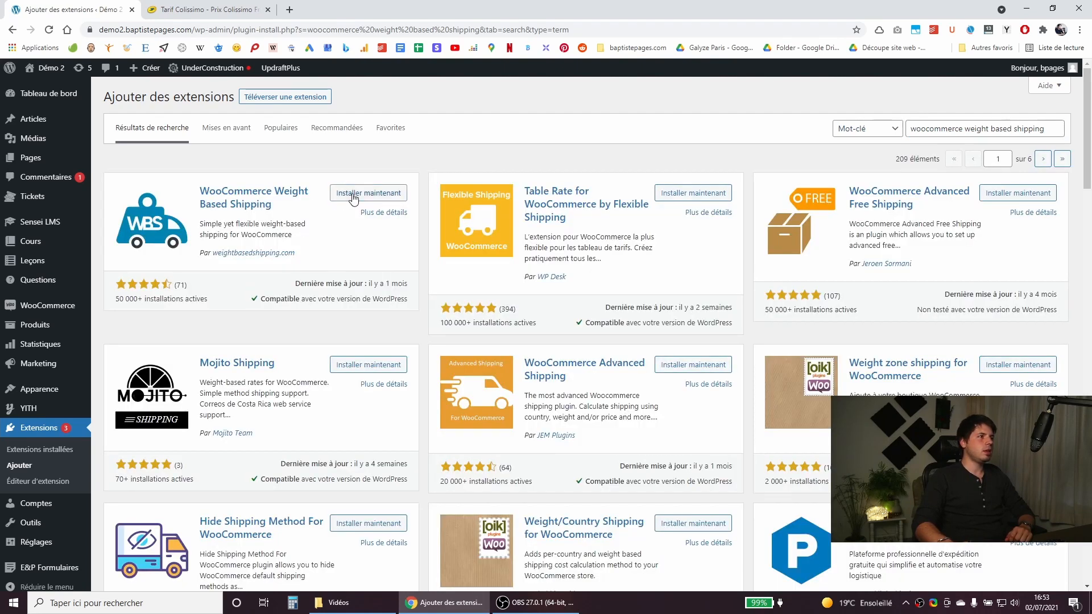
click(358, 194)
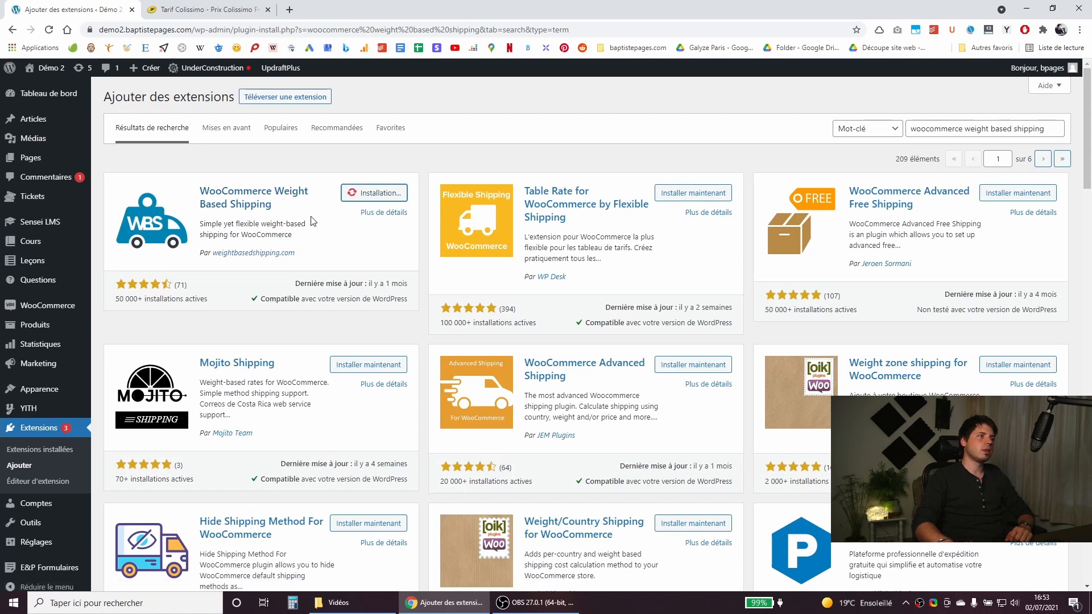
click(391, 194)
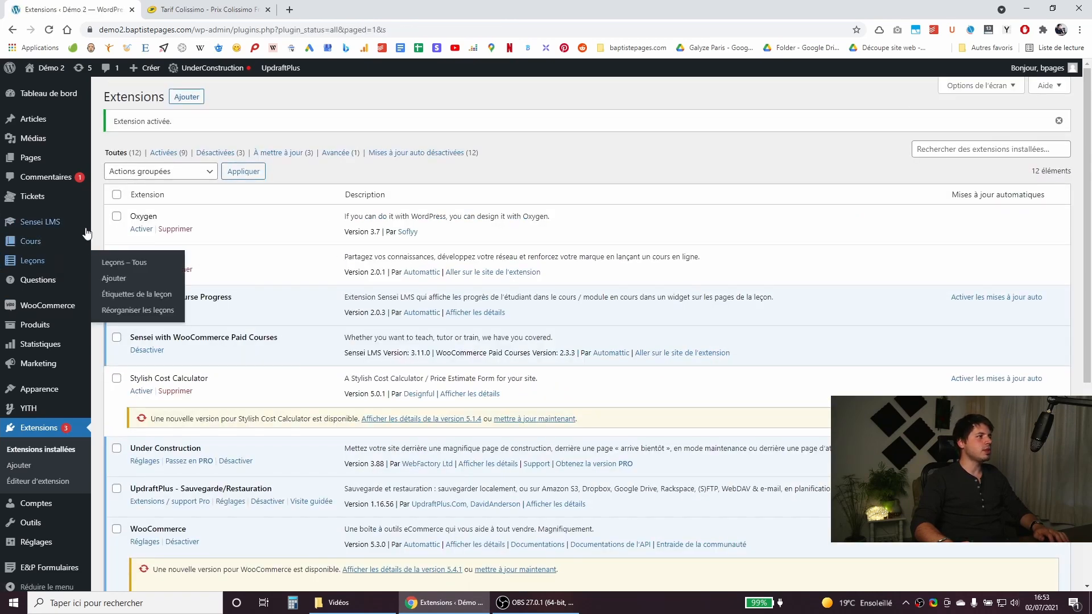
Open the Expédition settings of WooCommerce and start adding a new shipping zone.
mouse_move(48, 311)
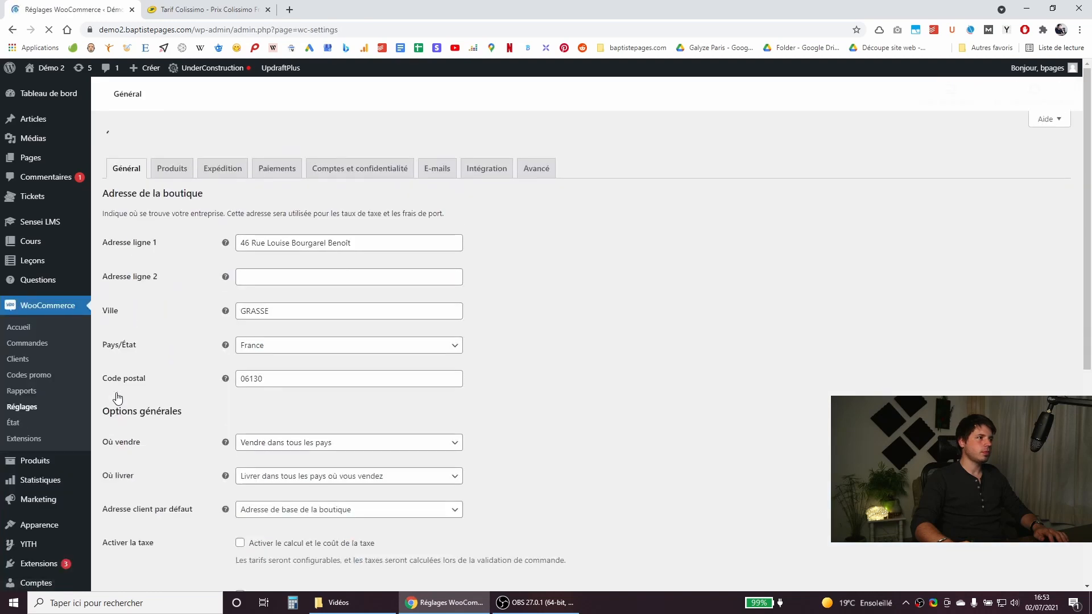
click(224, 145)
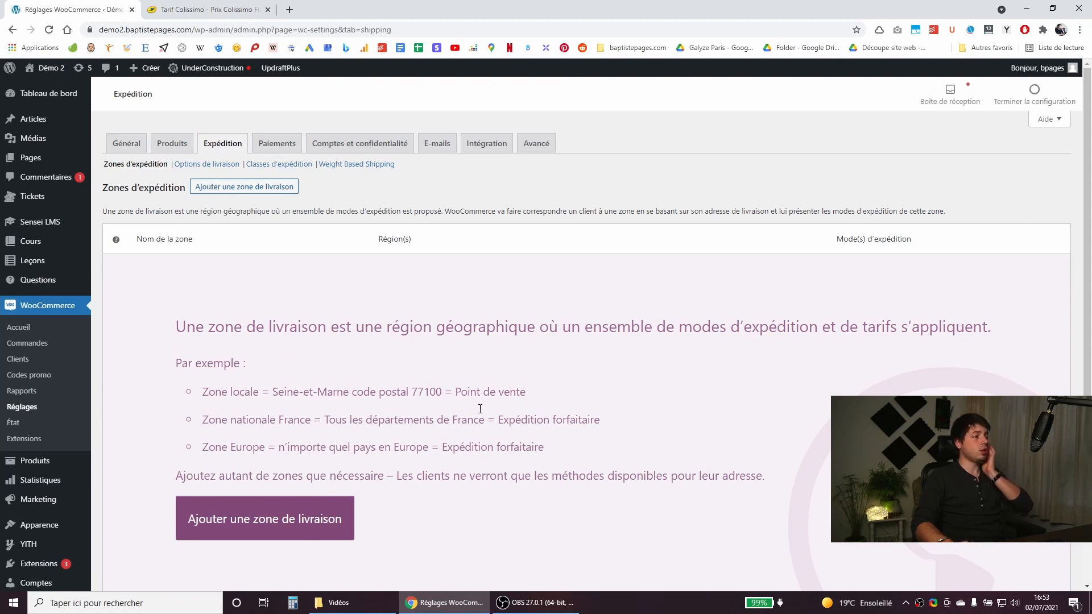
scroll(398, 410, down, 2)
scroll(285, 415, up, 2)
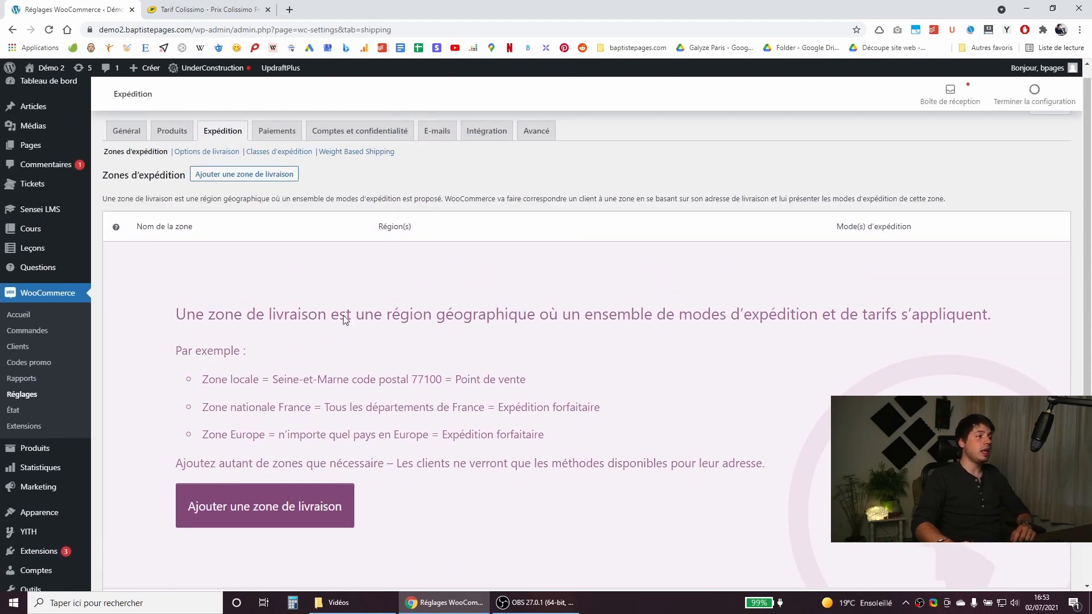
scroll(335, 400, down, 1)
click(273, 458)
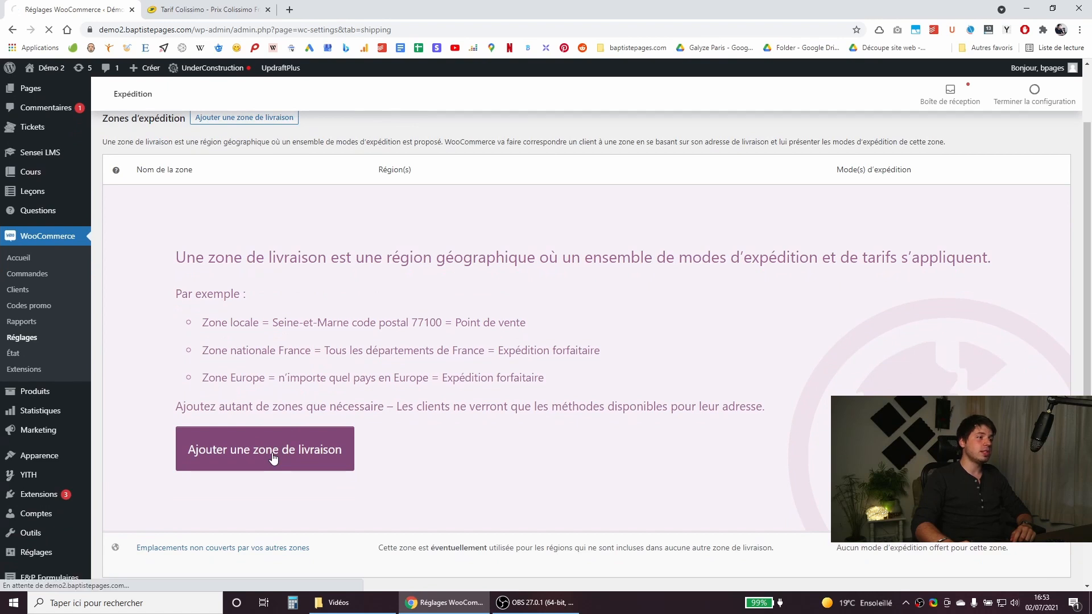
Name the shipping zone France, assign the region France to it, and save the changes.
click(330, 224)
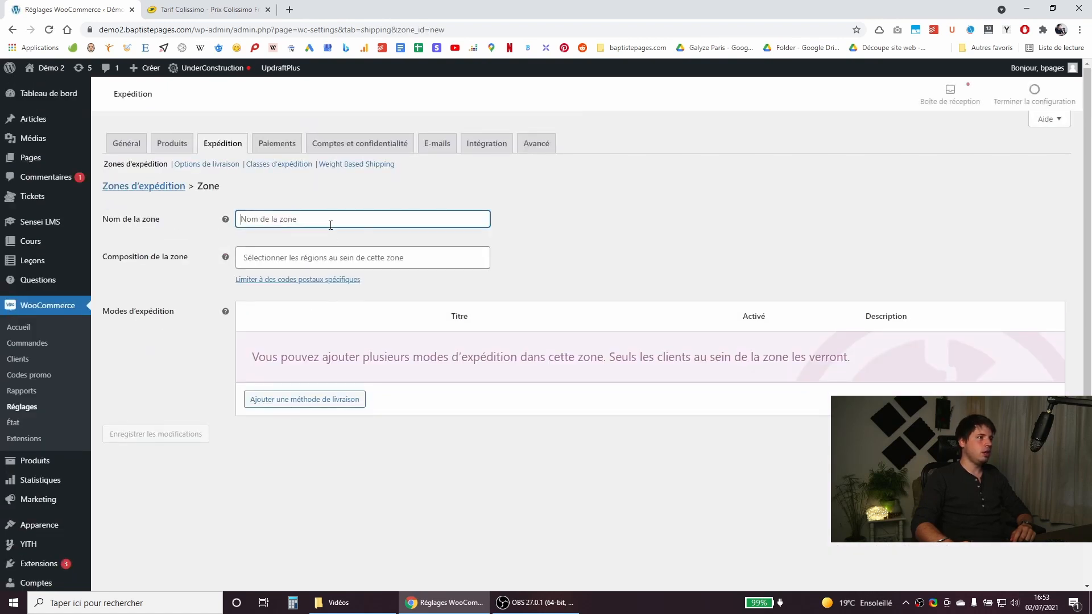
text(France)
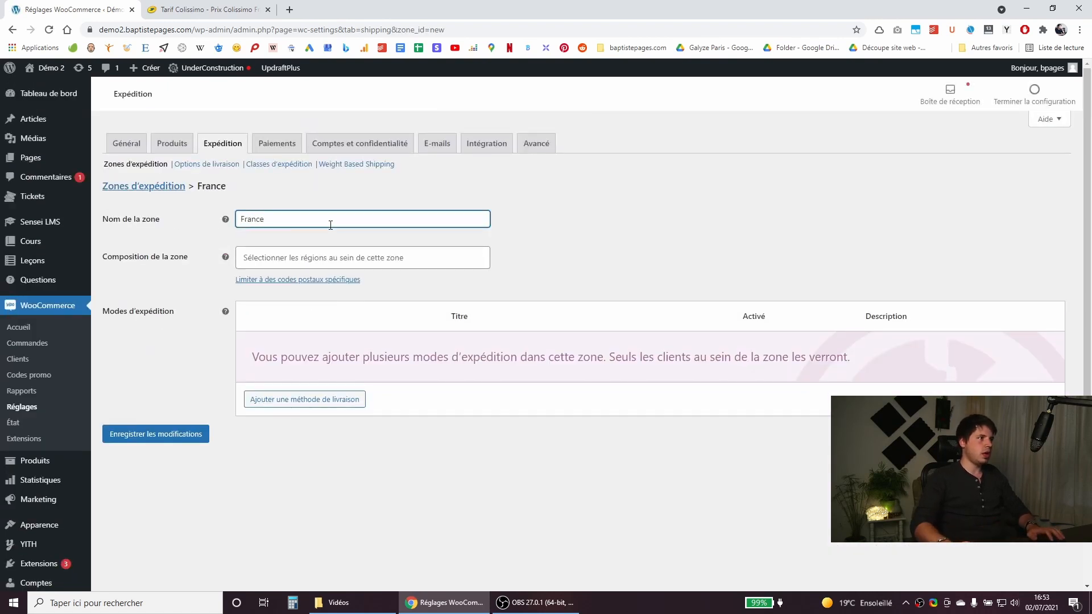
click(324, 249)
text(france)
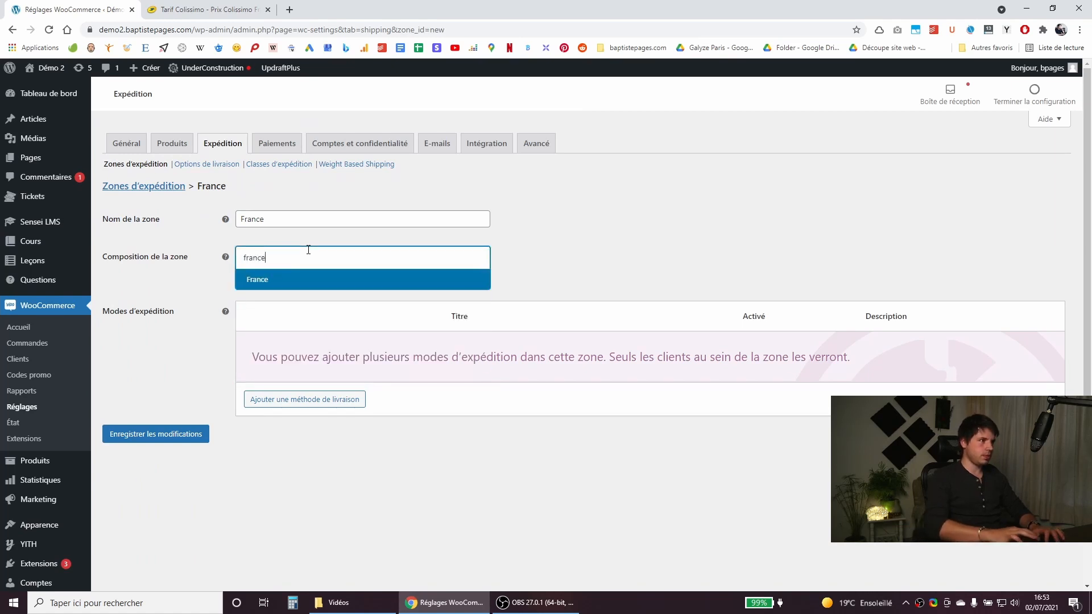
click(288, 278)
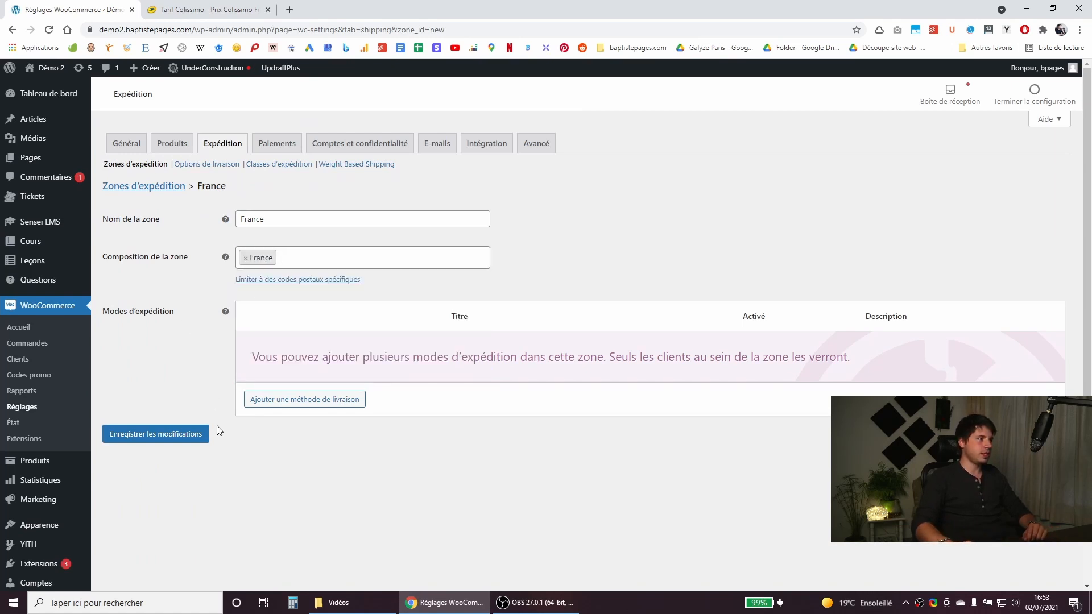
click(159, 435)
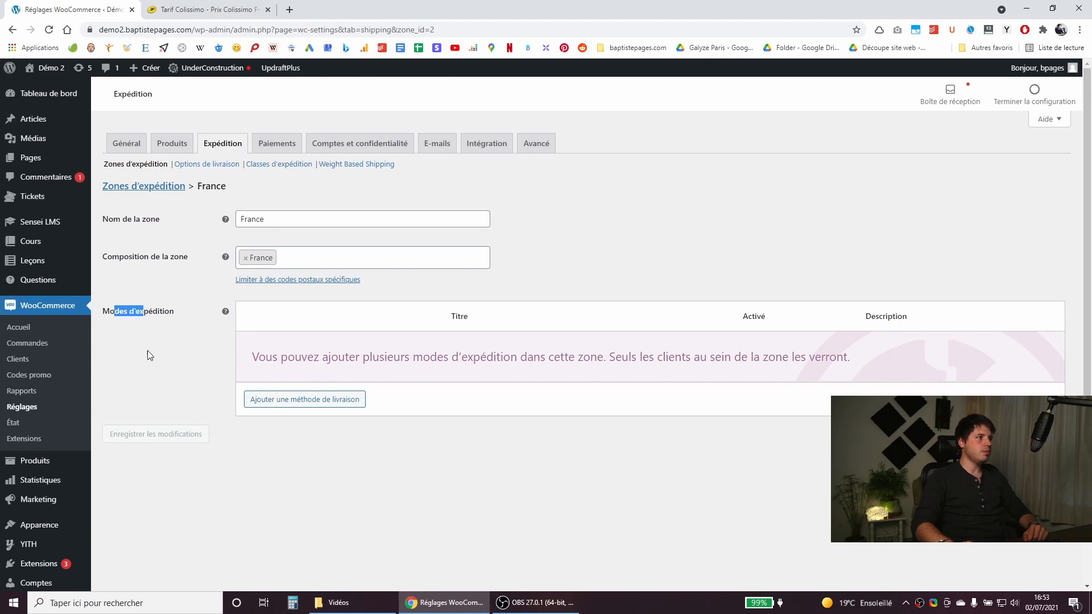
Add the Weight Based Shipping delivery method to the France zone.
drag(148, 351, 199, 369)
click(200, 370)
click(296, 400)
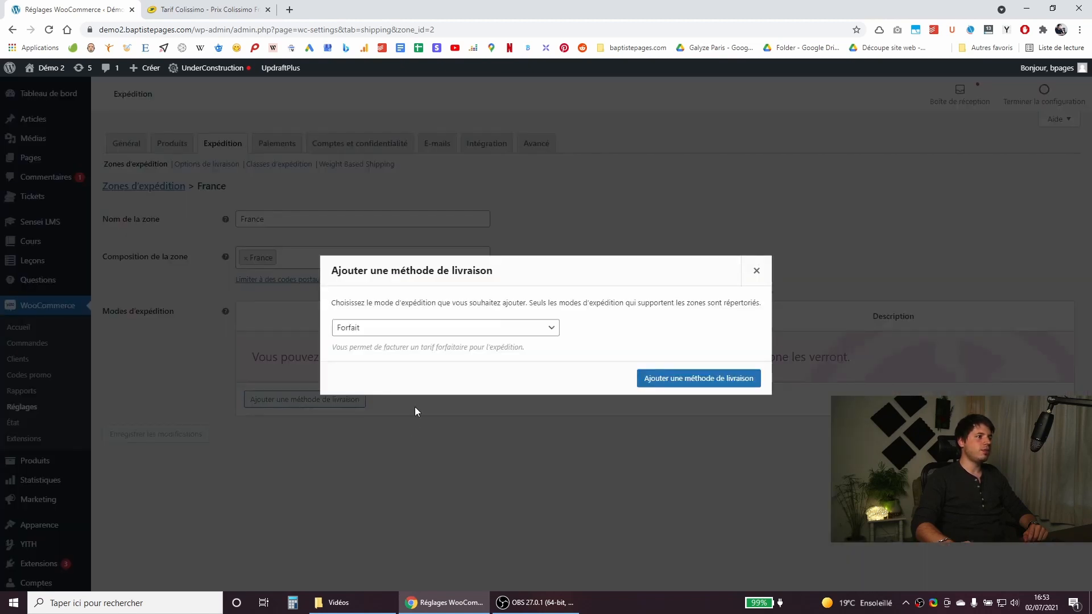
click(396, 329)
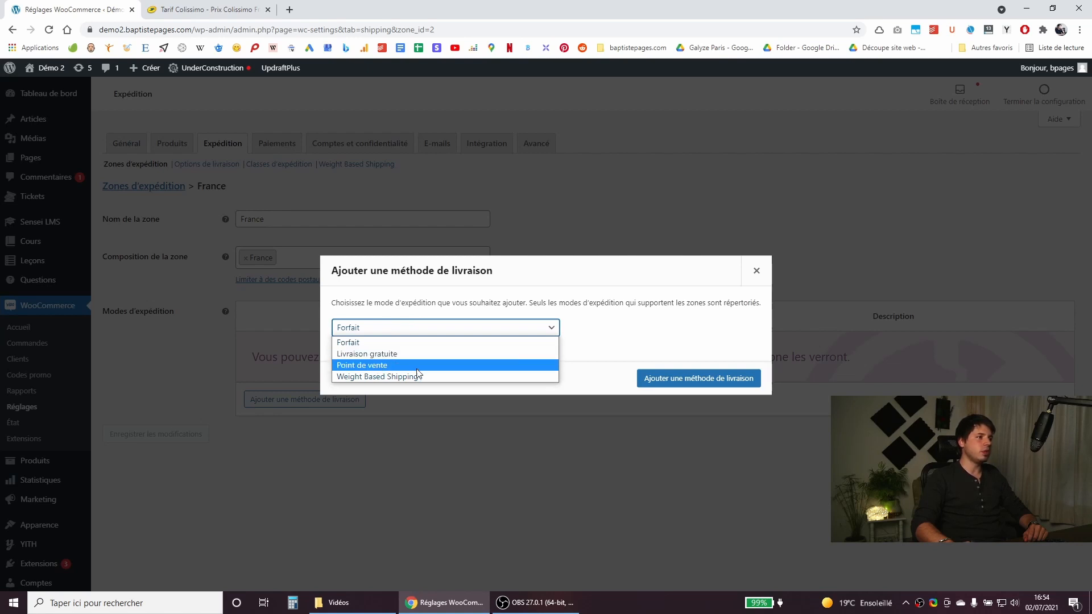
click(370, 377)
click(663, 370)
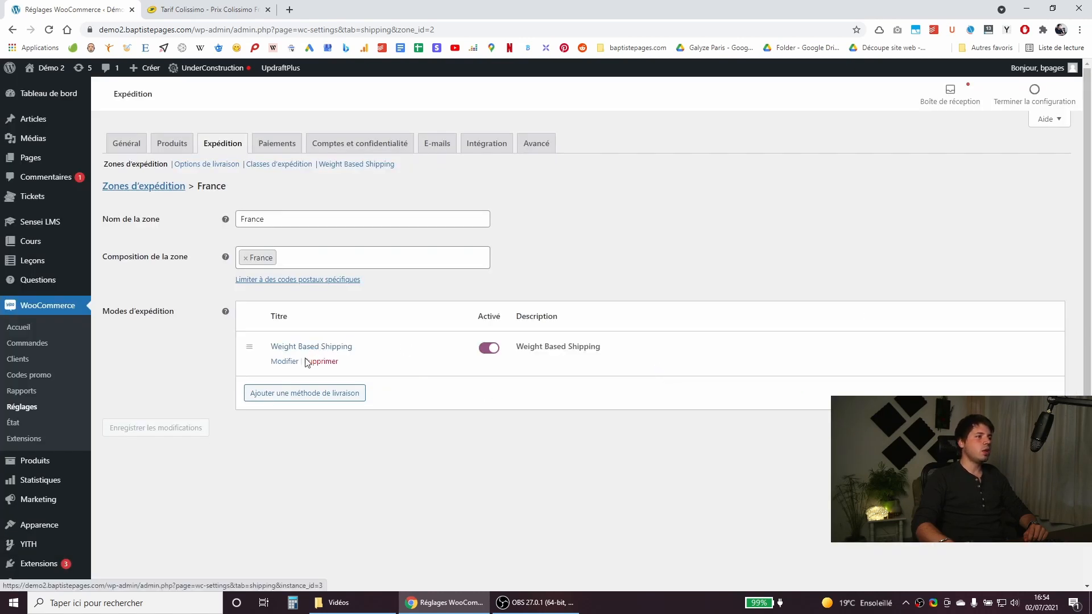
Open the Weight Based Shipping method of the France zone and add a new shipping rule.
click(311, 348)
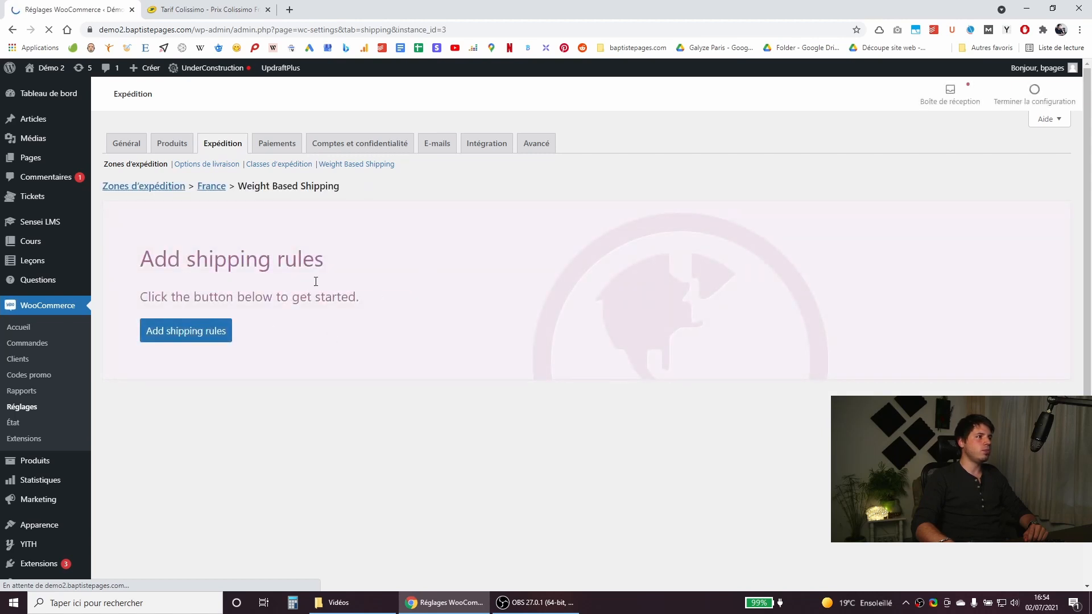
drag(186, 265, 339, 252)
click(182, 330)
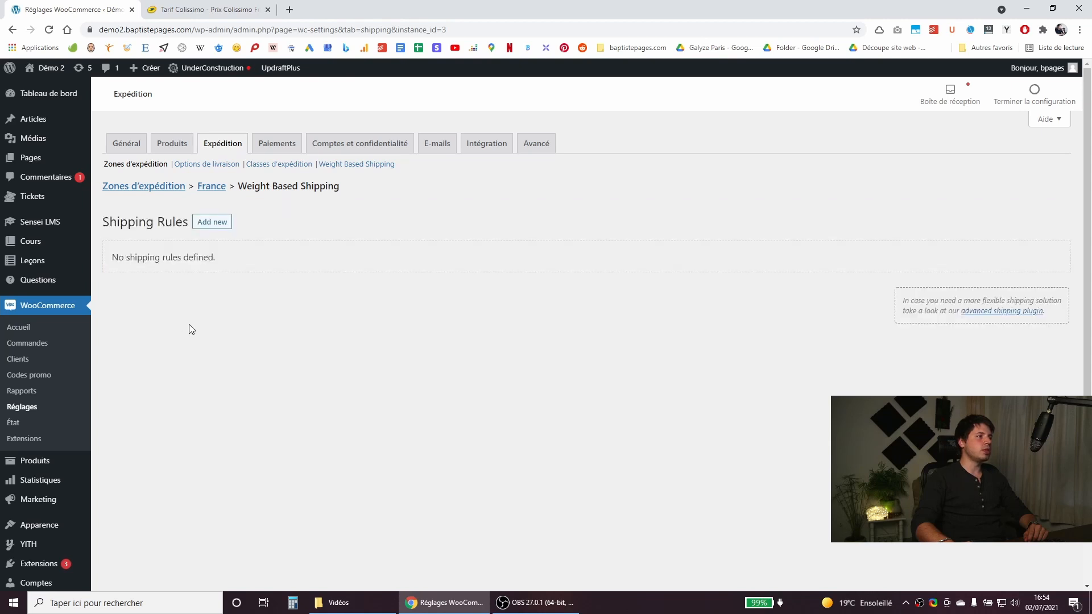
click(198, 226)
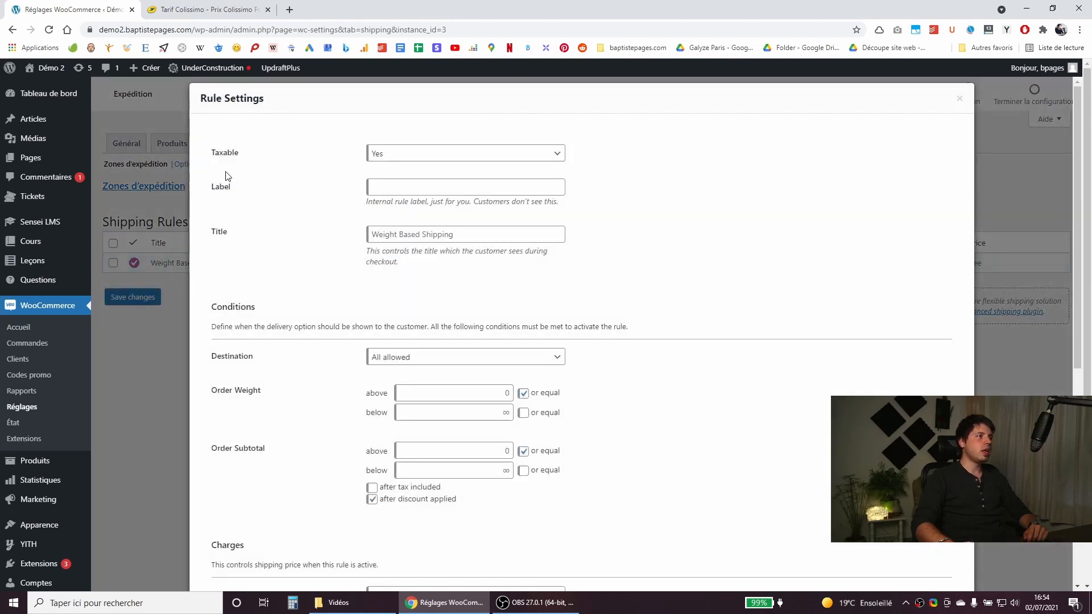
Give the new shipping rule the customer-facing title "Colissimo Sans Signature".
click(396, 240)
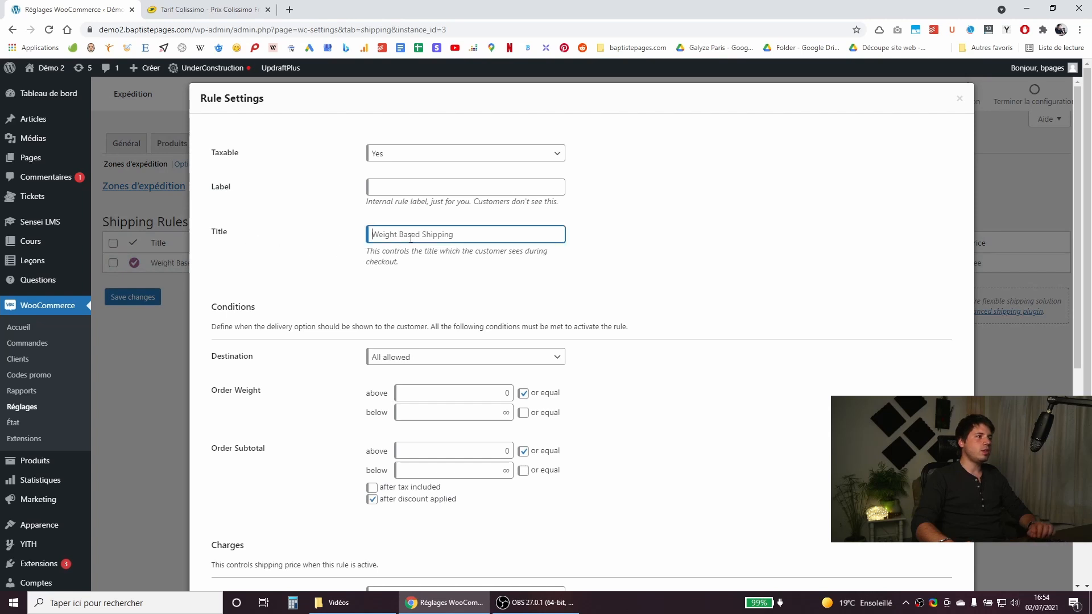
text(Colis)
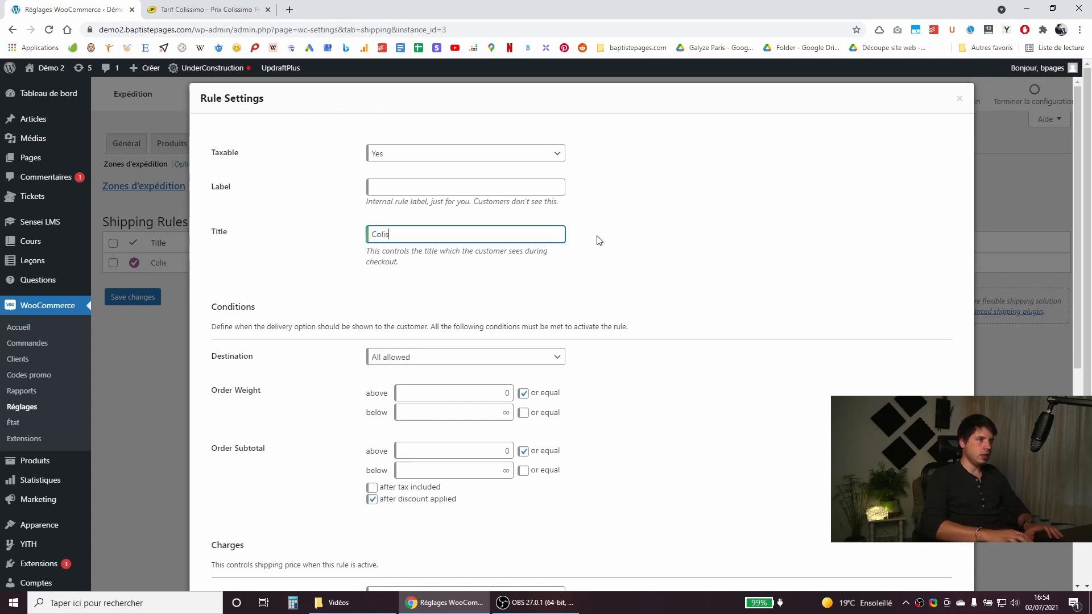
text(simo )
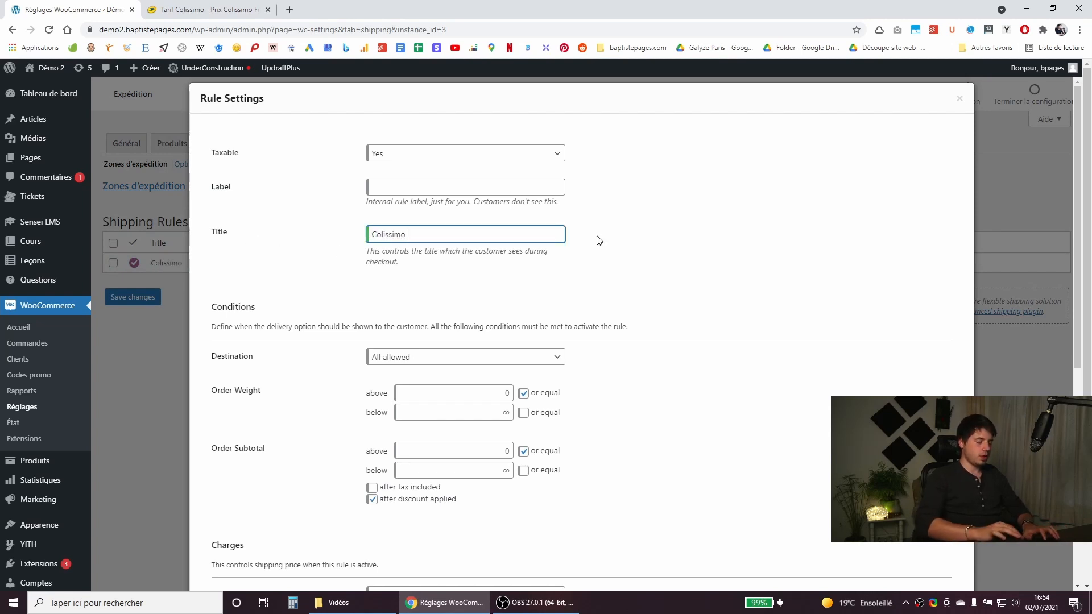
text(Sans Signature)
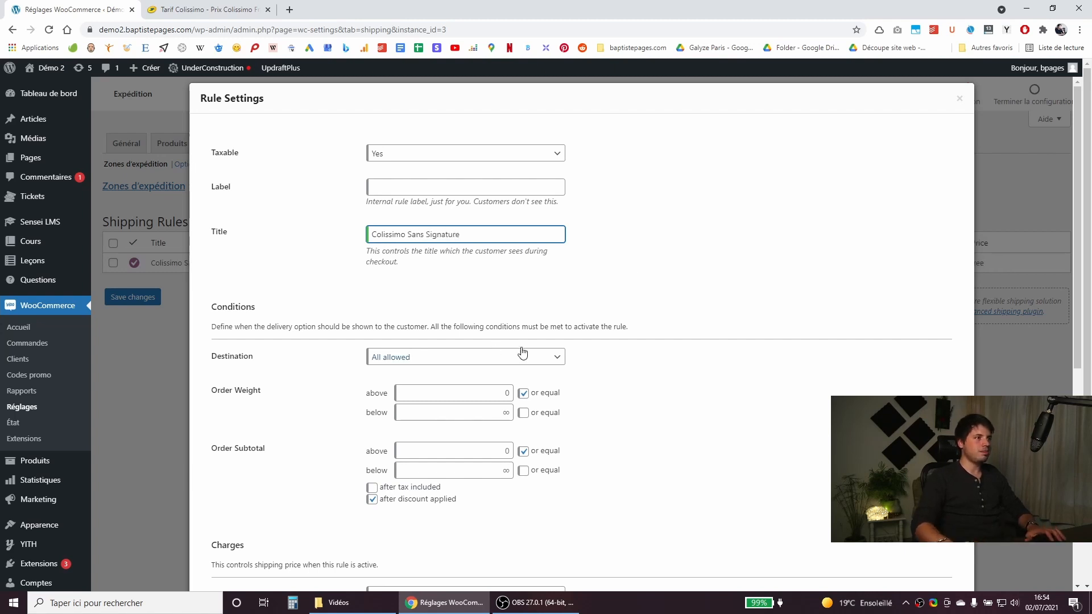
Review the rule's order weight conditions and base cost, and check the Colissimo rates for mainland France on the La Poste page.
scroll(569, 341, down, 1)
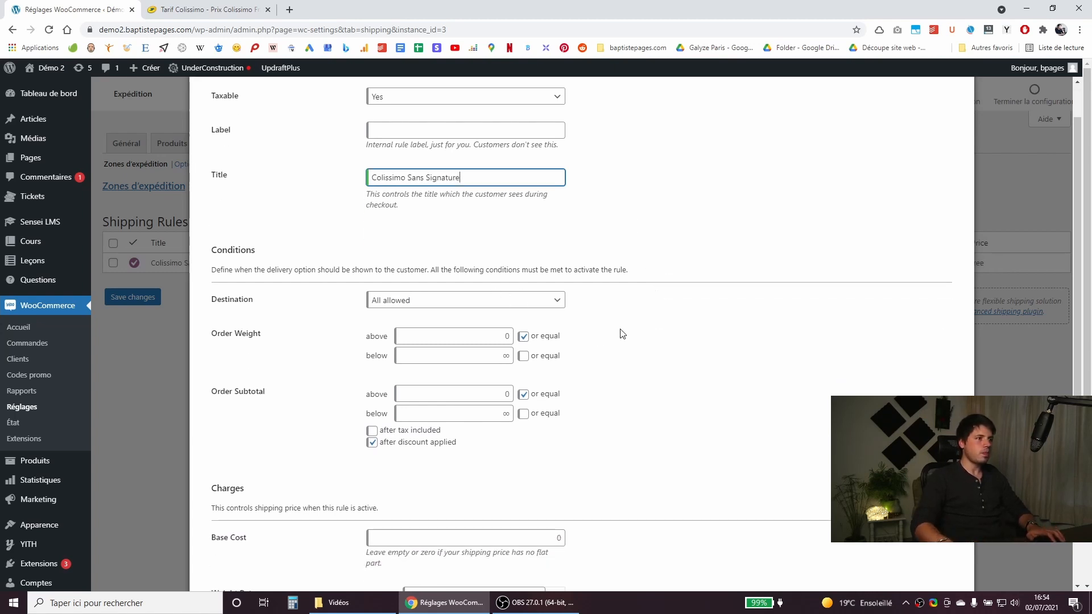
click(494, 335)
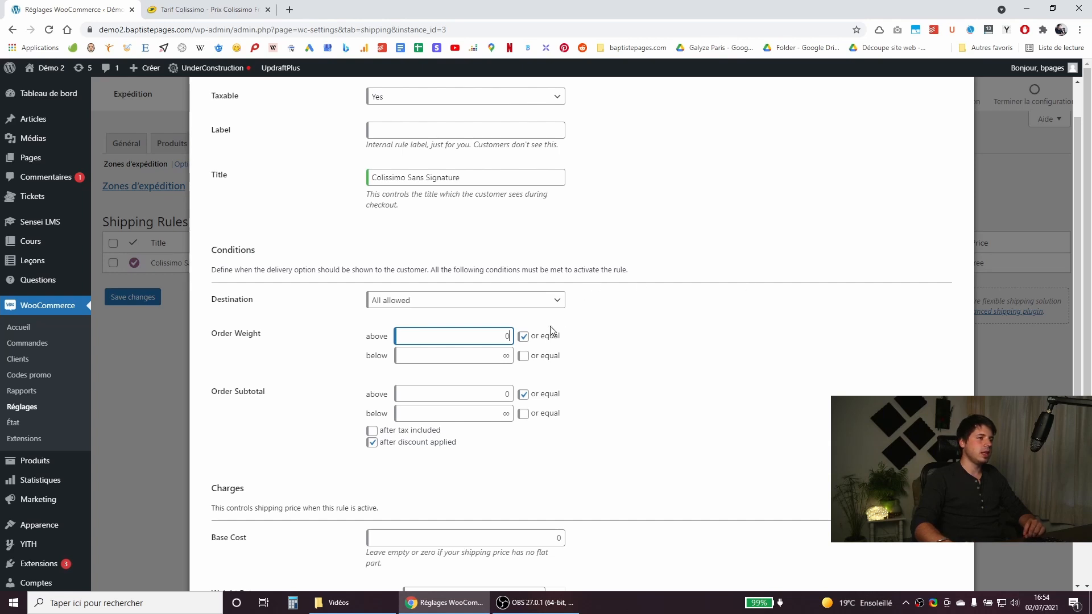
scroll(282, 364, down, 2)
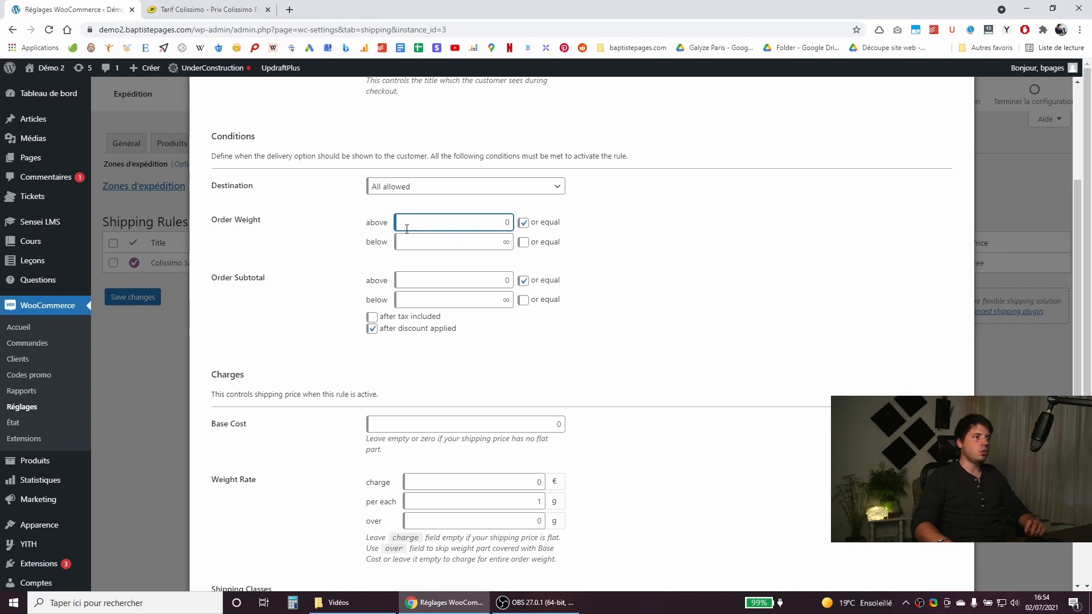
click(503, 244)
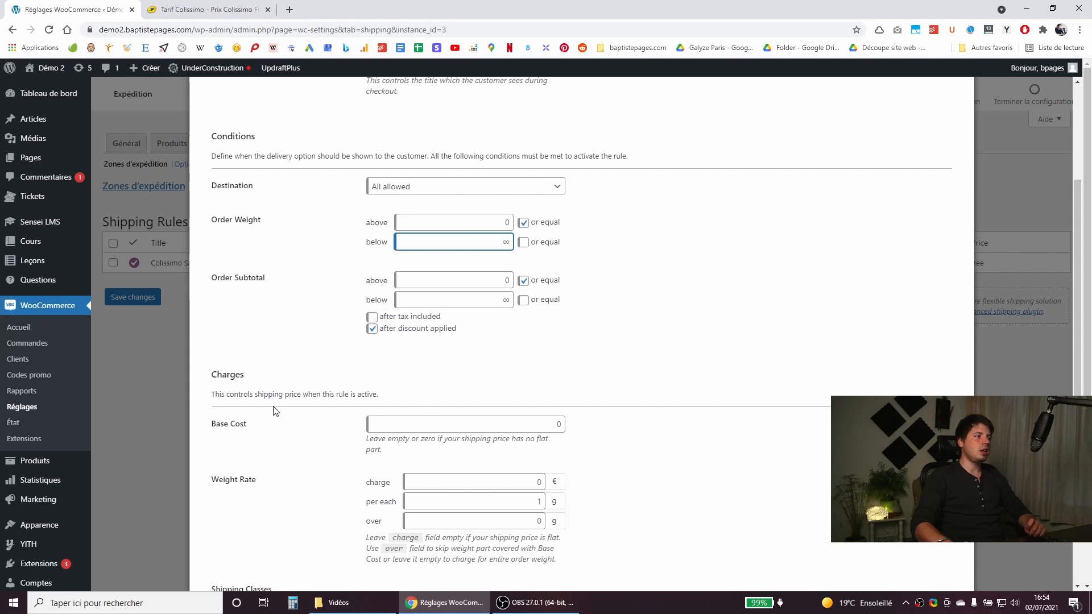
click(514, 417)
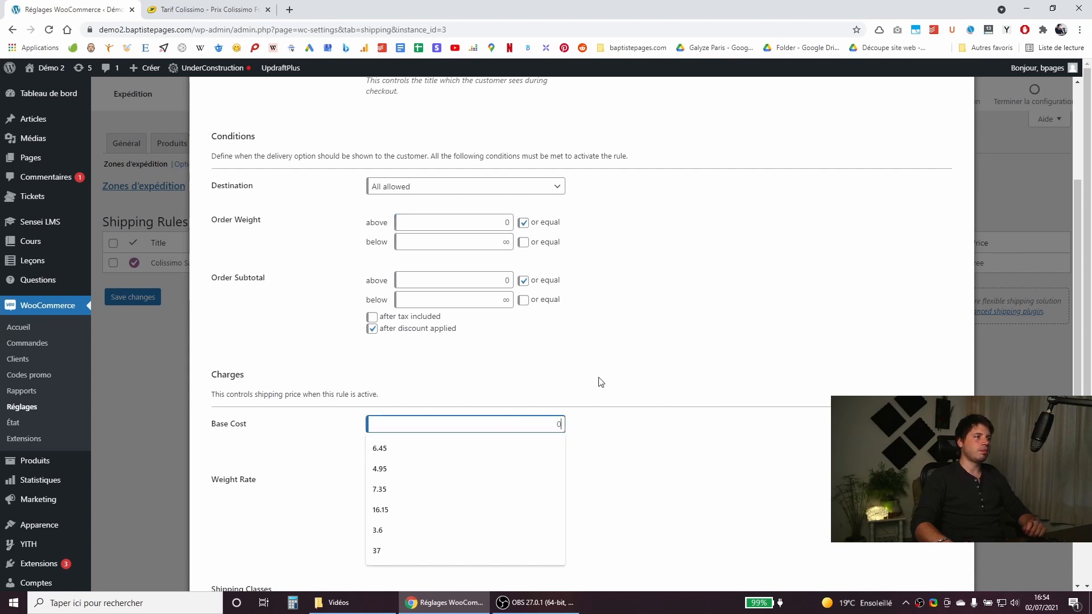
click(473, 225)
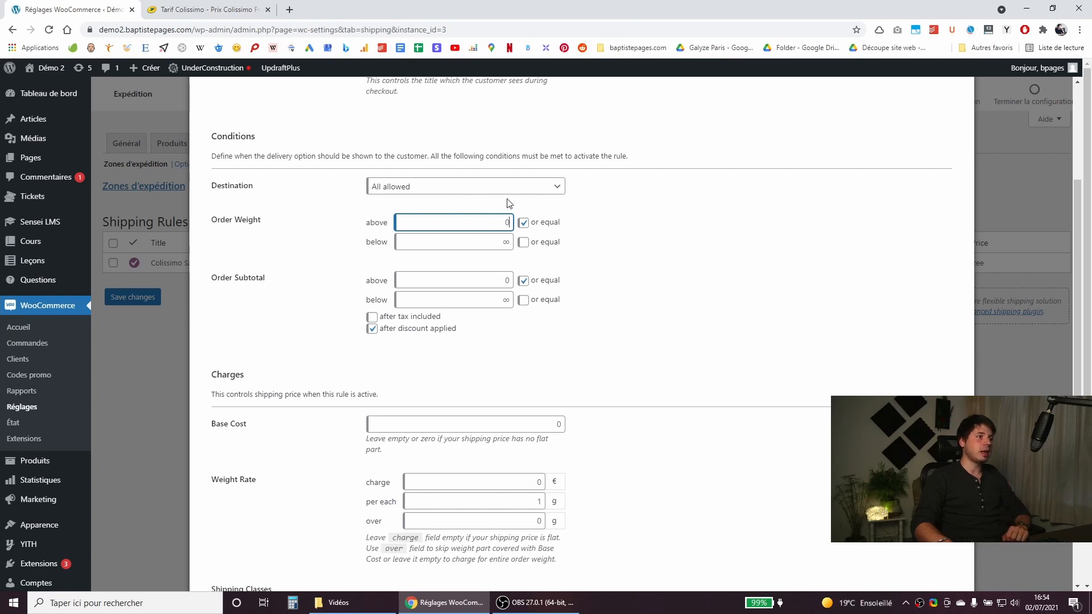
click(173, 9)
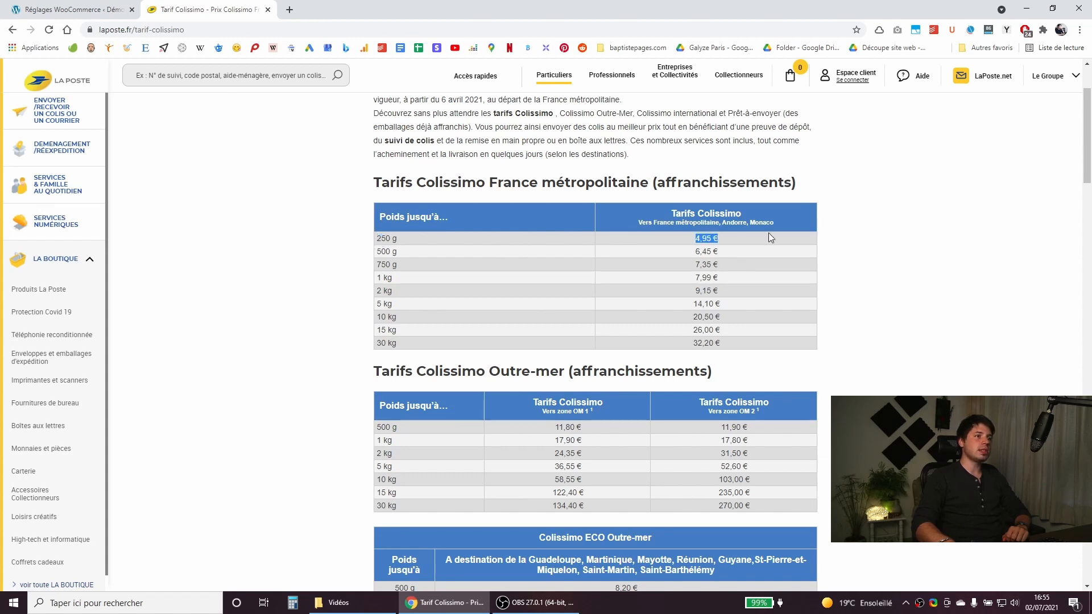
Return to the WooCommerce rule settings and set the order weight to below 250 g and the base cost to 4.95.
click(73, 9)
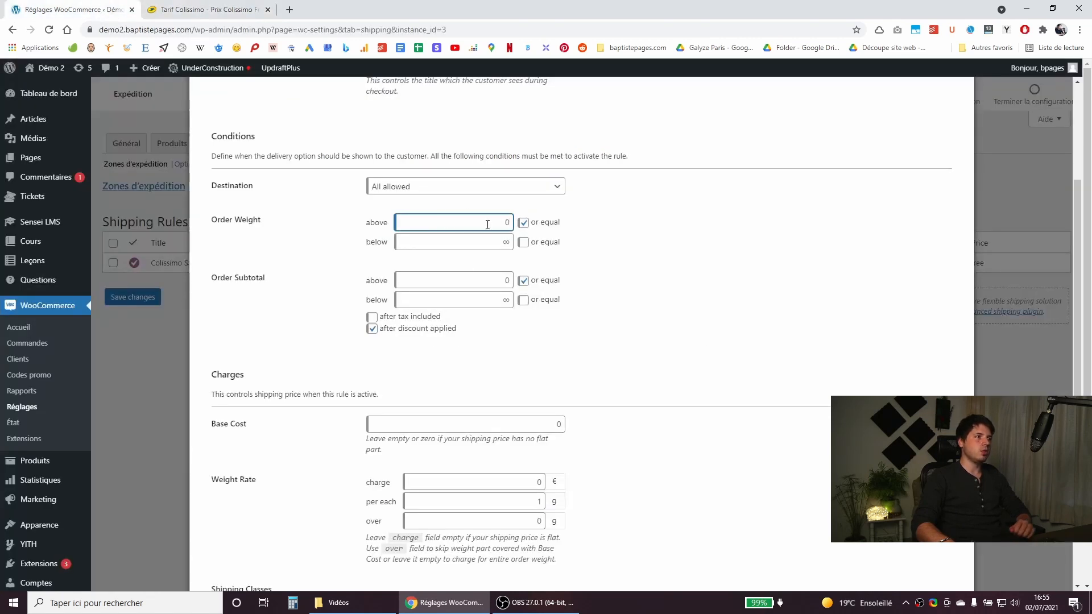
click(498, 240)
text(250)
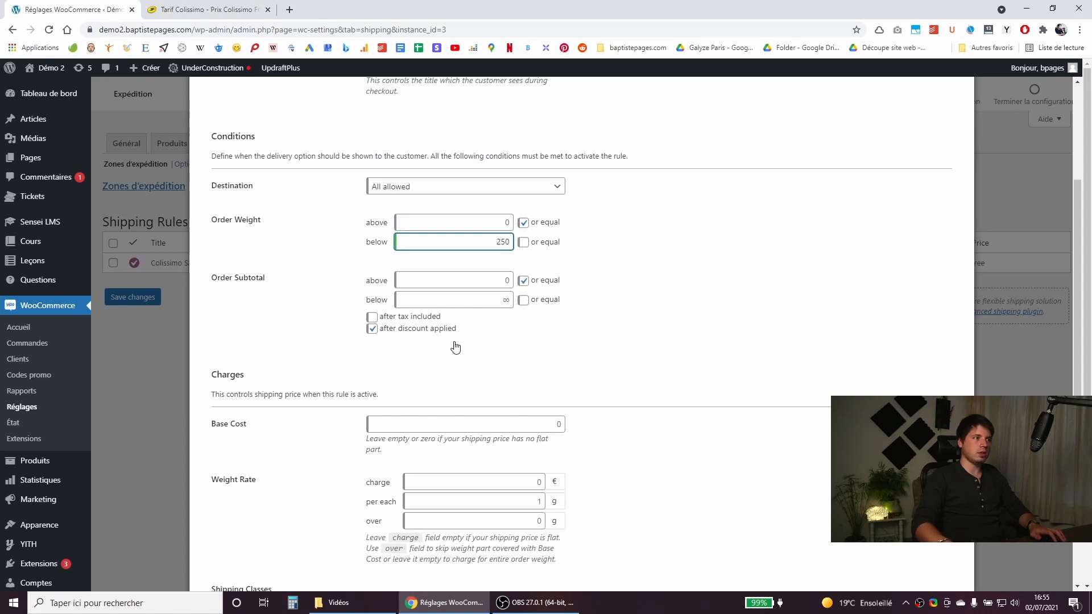
click(511, 422)
text(4.95)
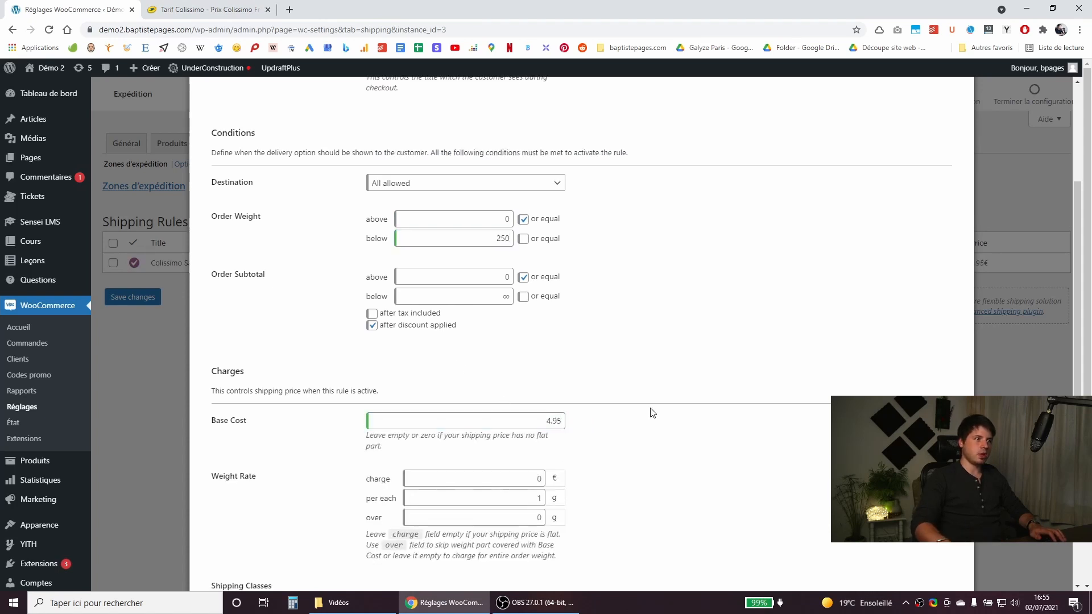
Close the rule's settings and duplicate the Colissimo Sans Signature shipping rule.
scroll(625, 420, down, 5)
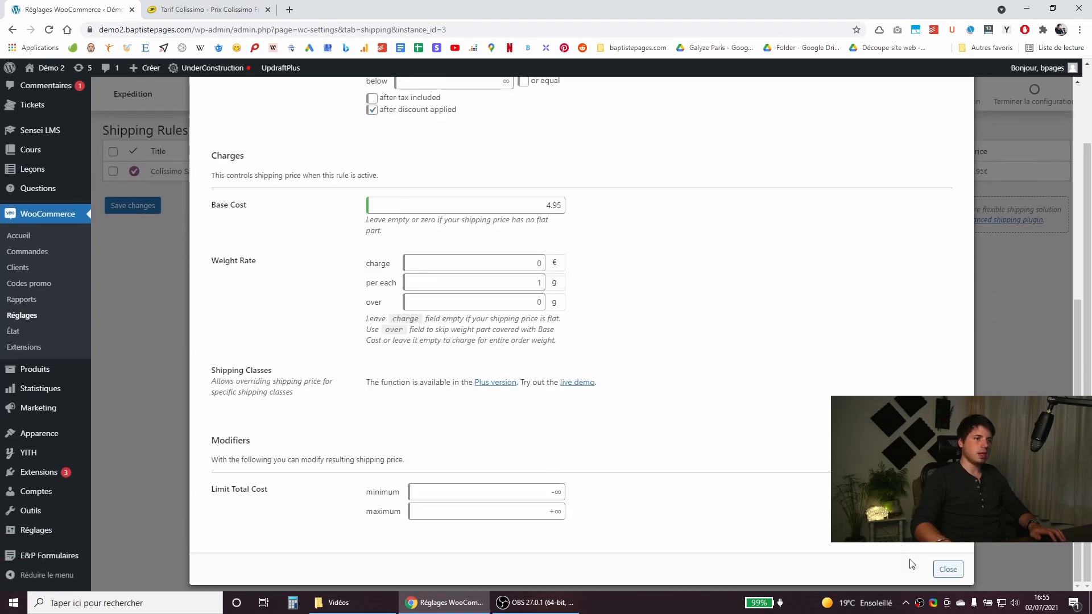
click(941, 552)
scroll(361, 264, up, 3)
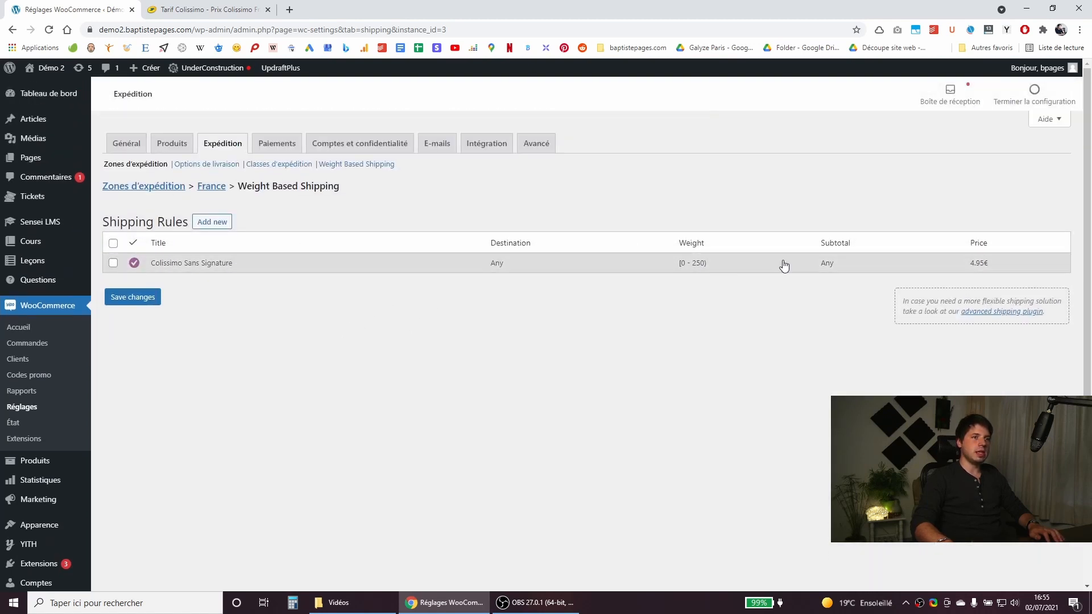
click(113, 264)
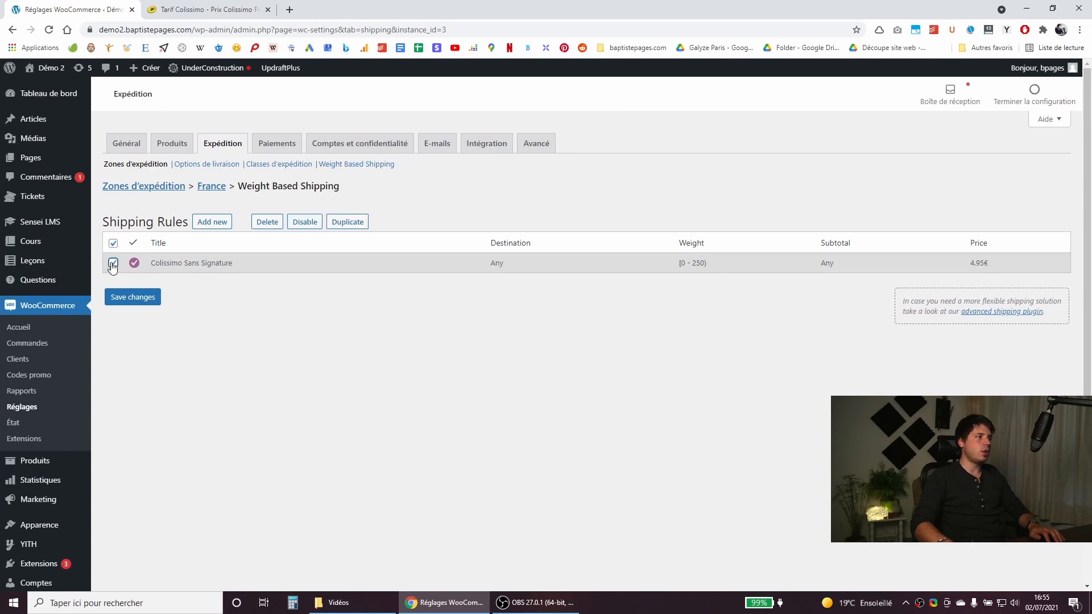
click(347, 222)
click(140, 266)
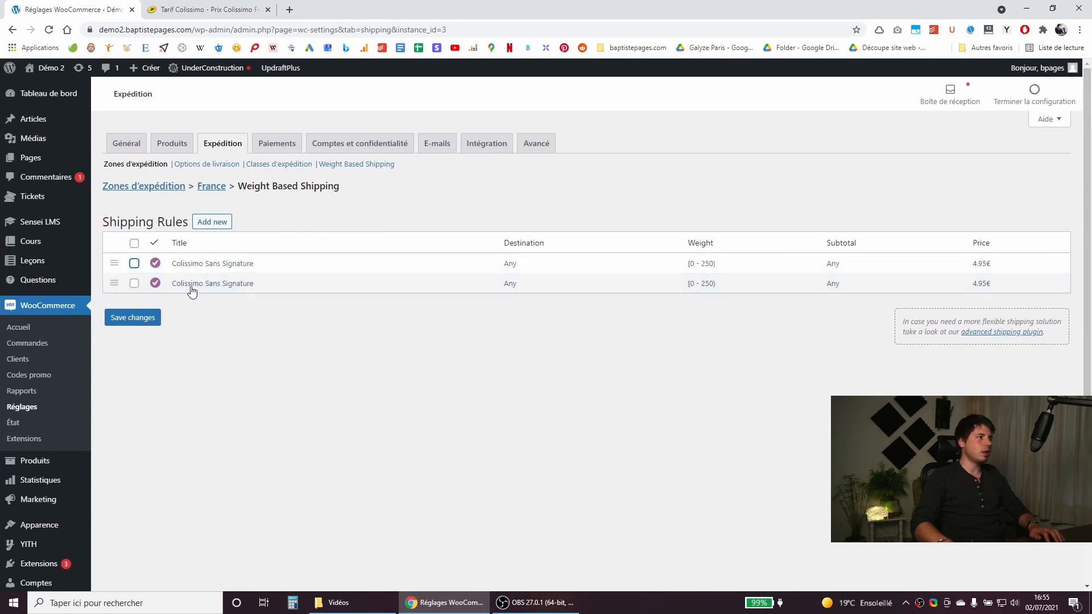
Open the duplicated Colissimo Sans Signature rule and set its order weight range from 250 g to below 500 g.
click(191, 284)
scroll(370, 301, down, 2)
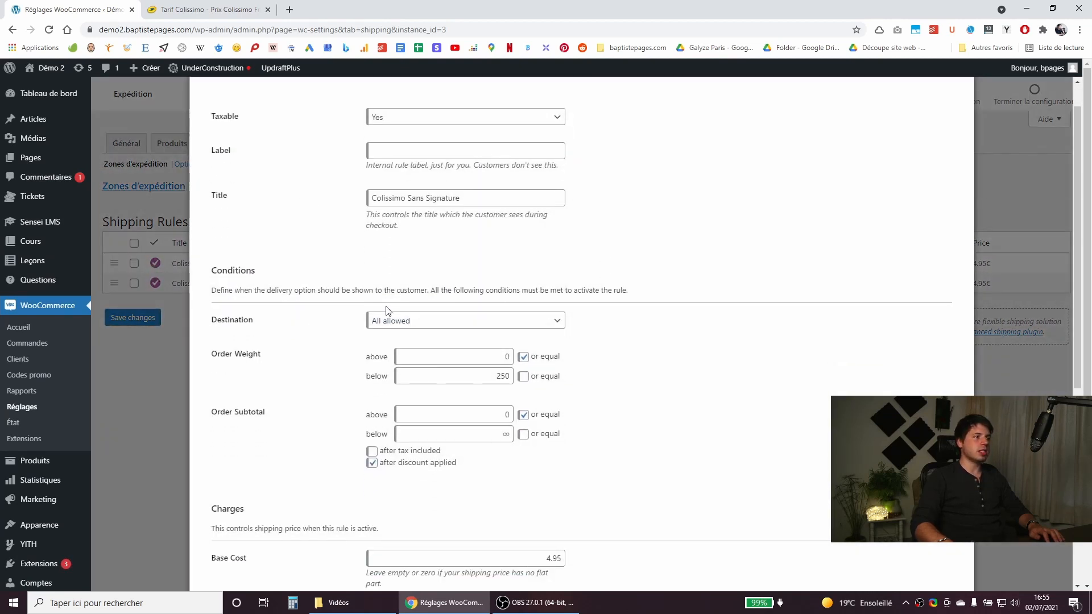
click(500, 283)
text(250)
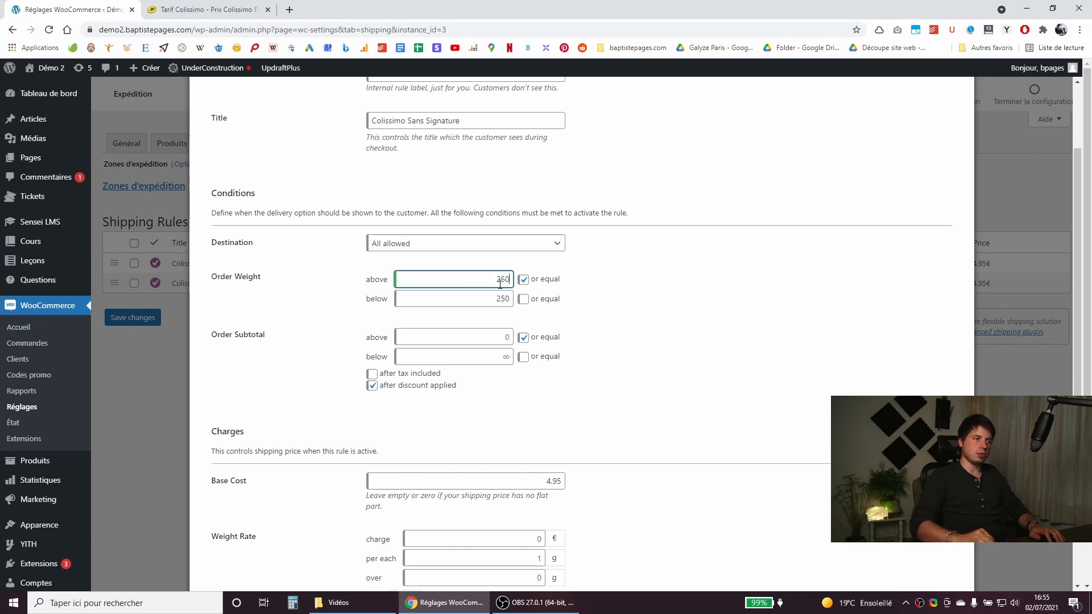
double_click(500, 299)
text(500)
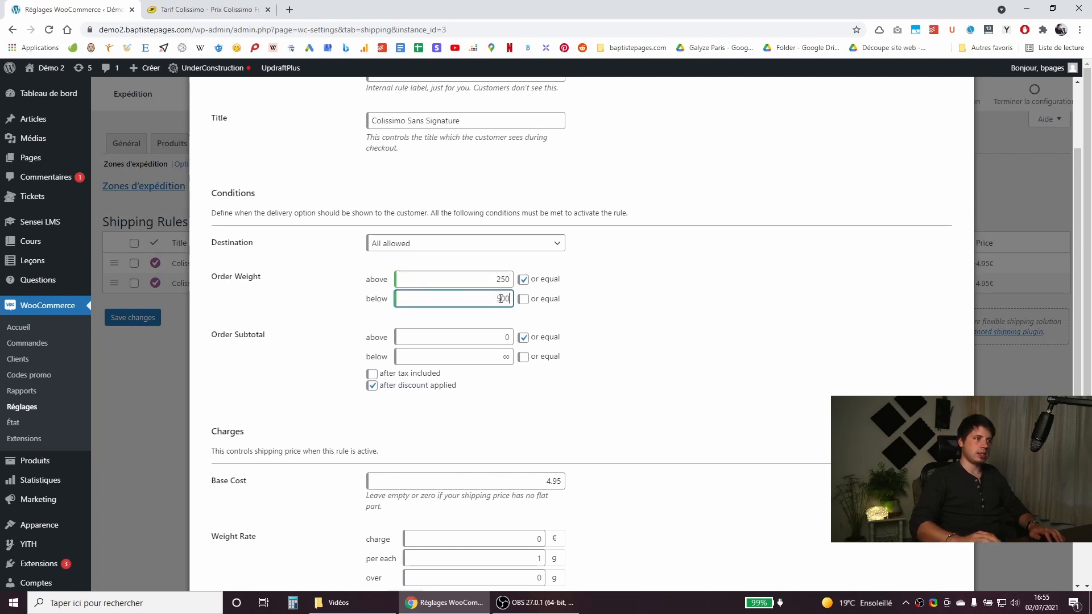
click(625, 334)
Set the duplicated rule's base cost to 6.45, the 500 g mainland France rate on the La Poste page, and save the shipping rules.
scroll(650, 336, down, 3)
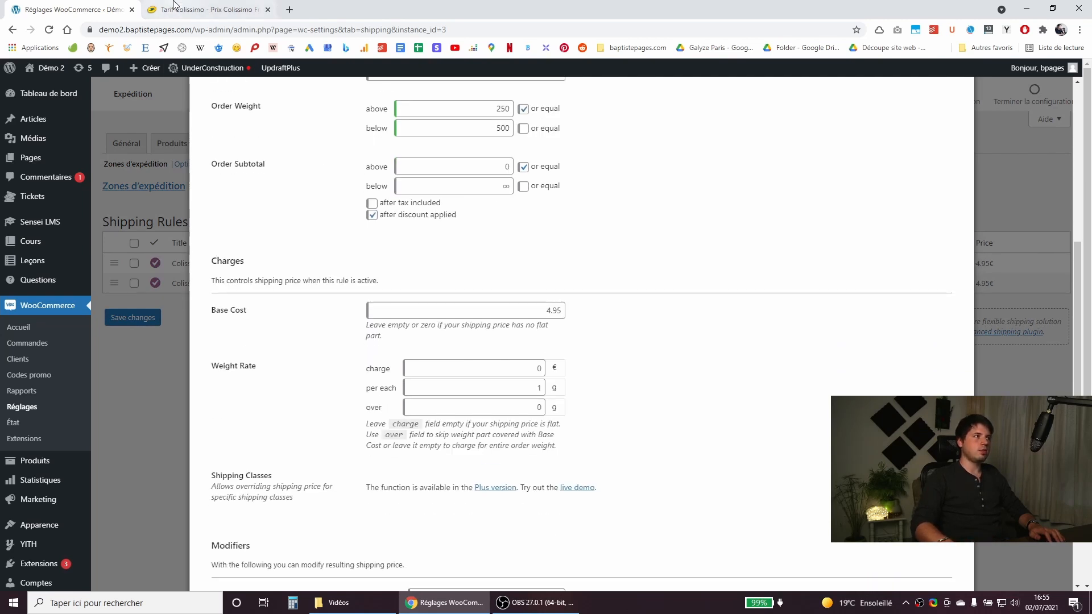
click(208, 9)
triple_click(707, 251)
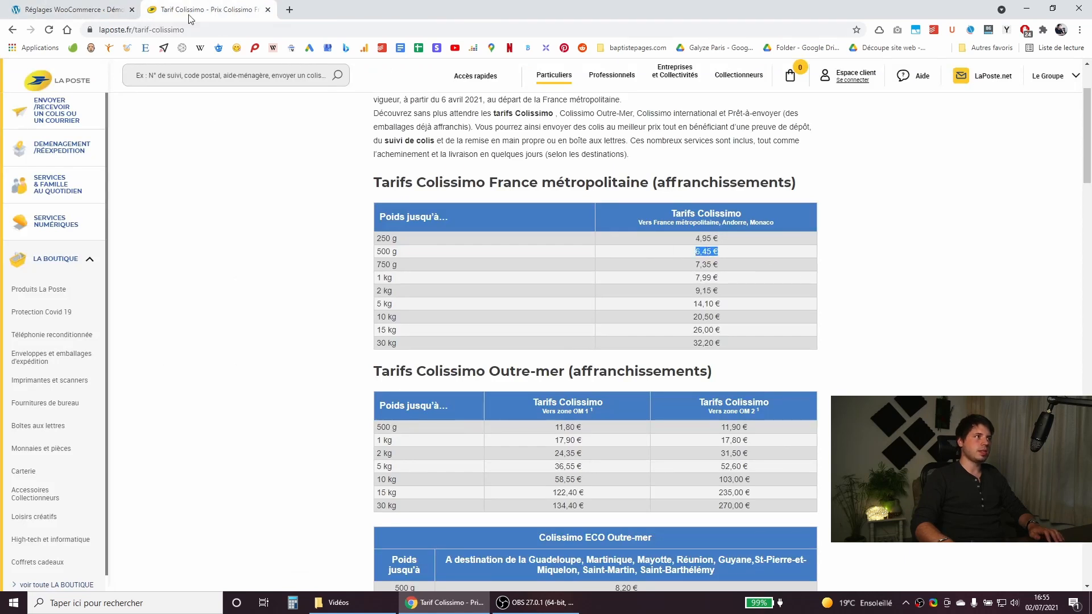
click(85, 10)
double_click(542, 311)
key(BackSpace)
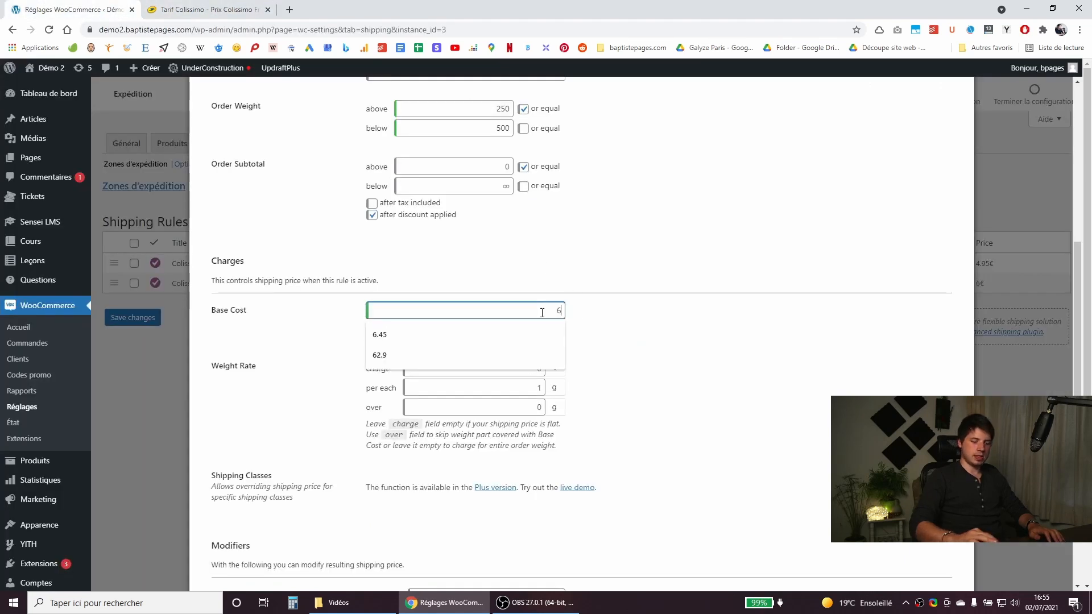
text(6.45)
click(158, 414)
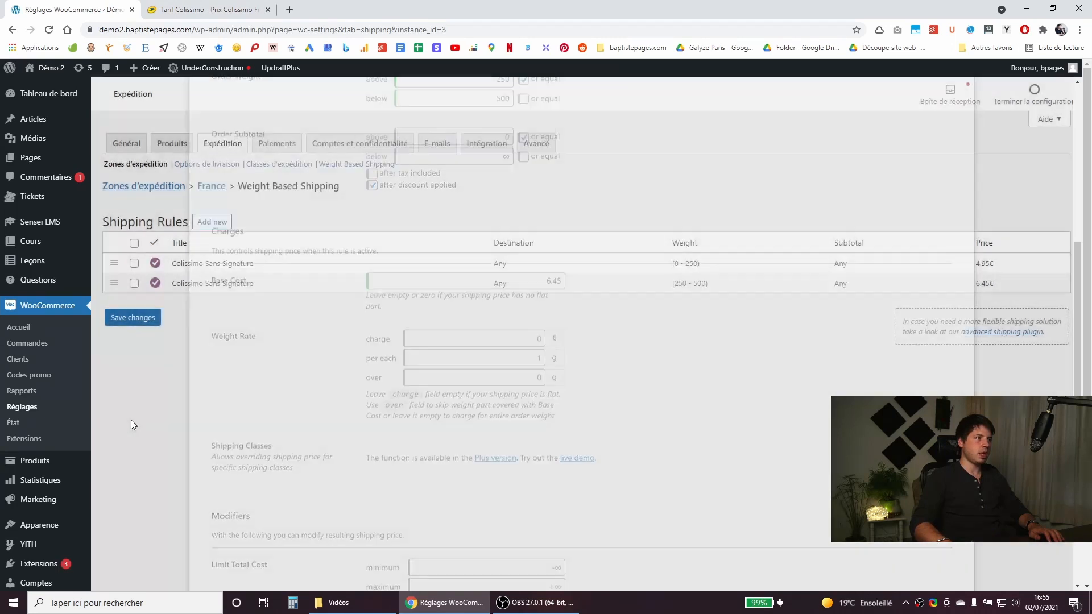
click(149, 319)
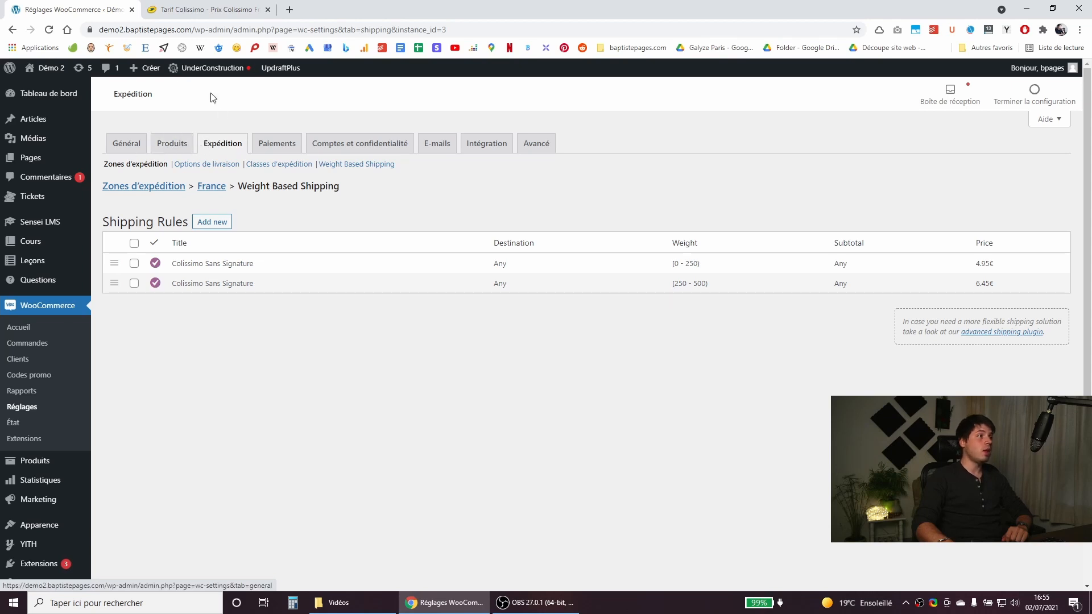
Select g as the weight unit in the WooCommerce product settings and save the settings.
click(186, 143)
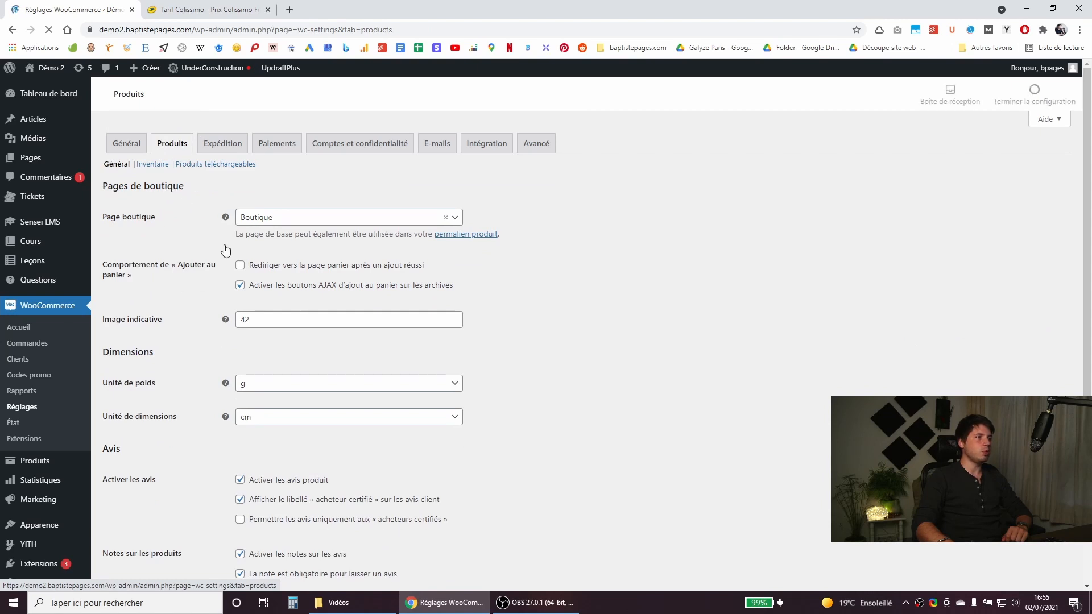
scroll(207, 308, down, 2)
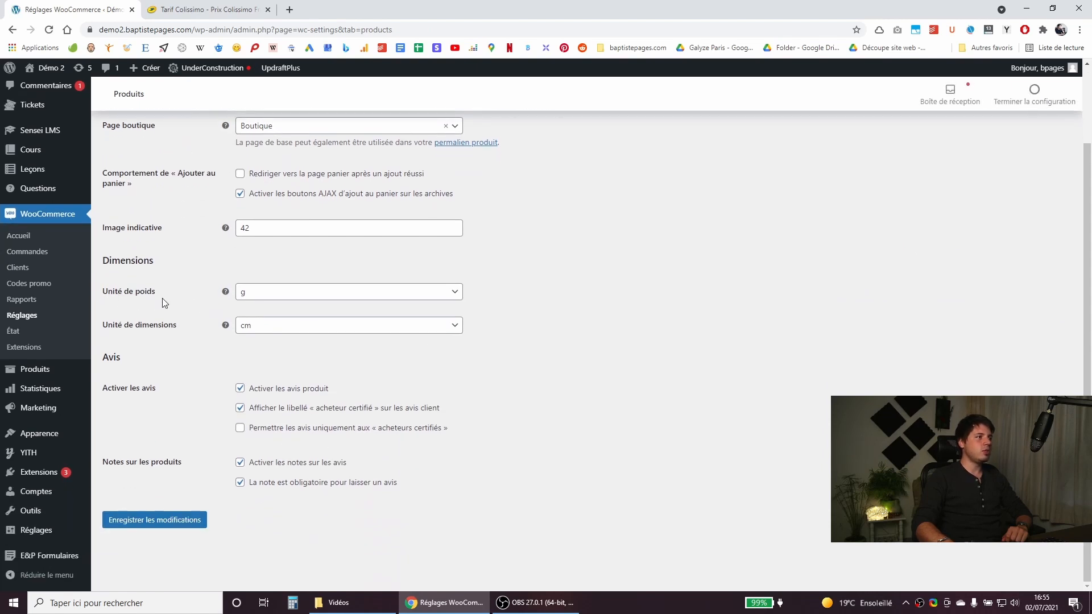
click(287, 294)
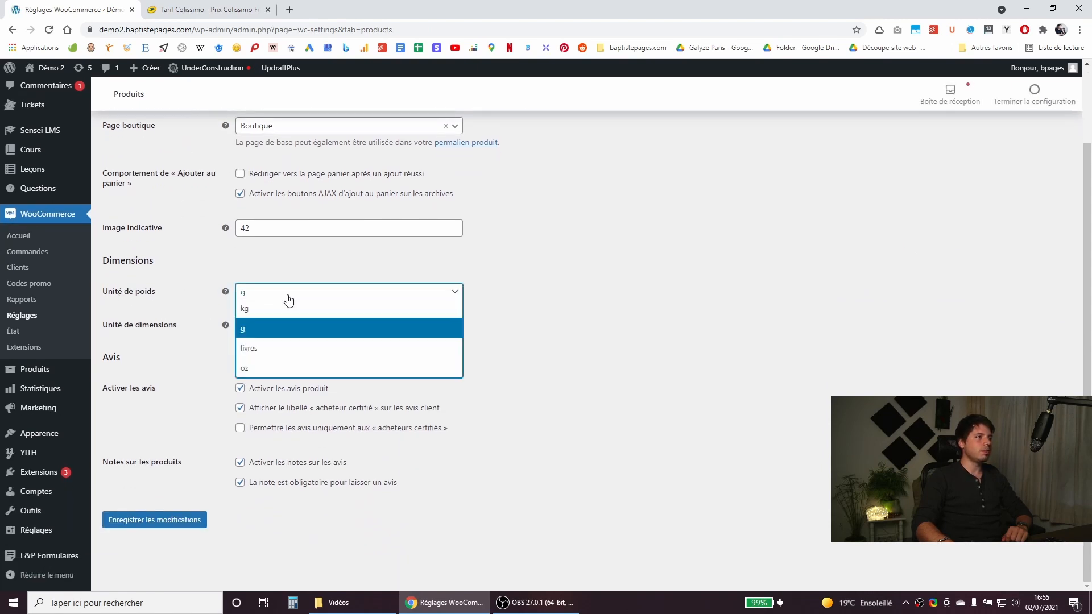
click(269, 330)
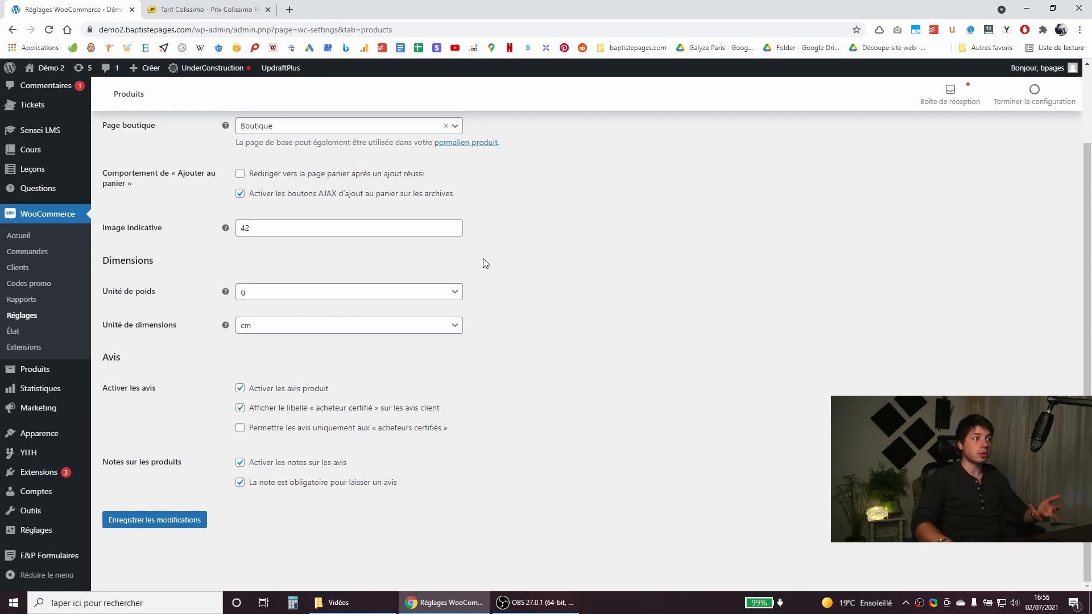
click(164, 525)
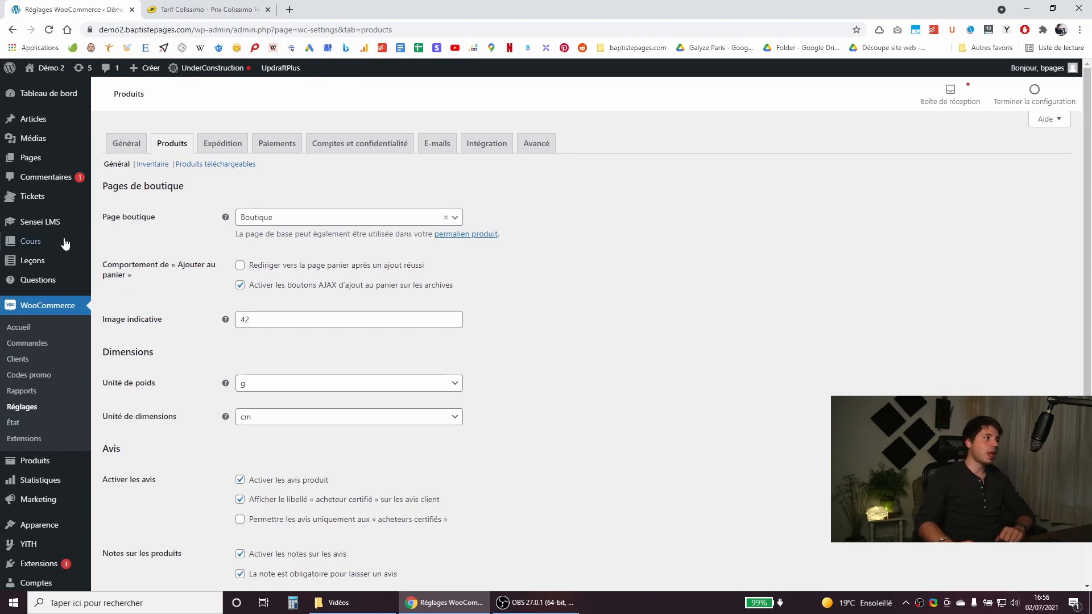
Quick-edit the product "T-Shirt with Logo (Copie) (5)" in the product list, setting its weight to 600 and saving it.
mouse_move(60, 242)
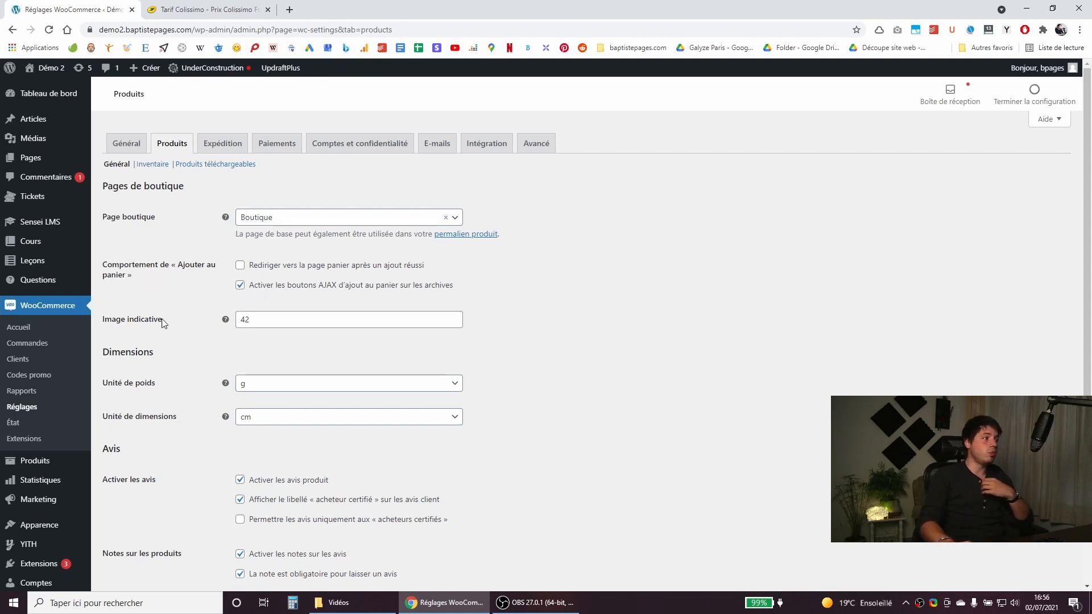
click(45, 459)
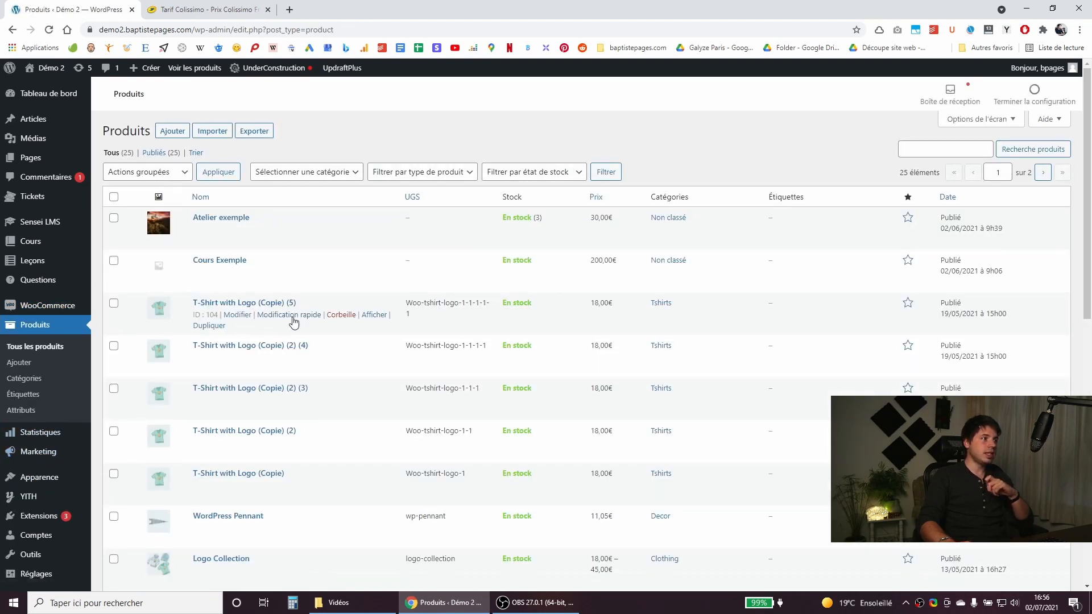
click(292, 319)
scroll(289, 301, down, 2)
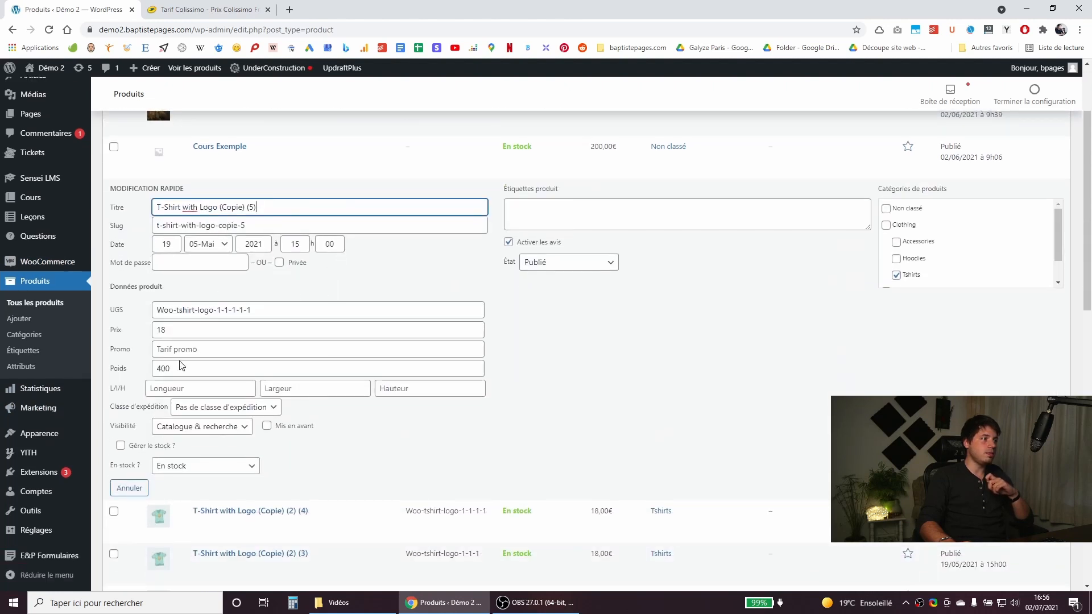
drag(181, 368, 125, 370)
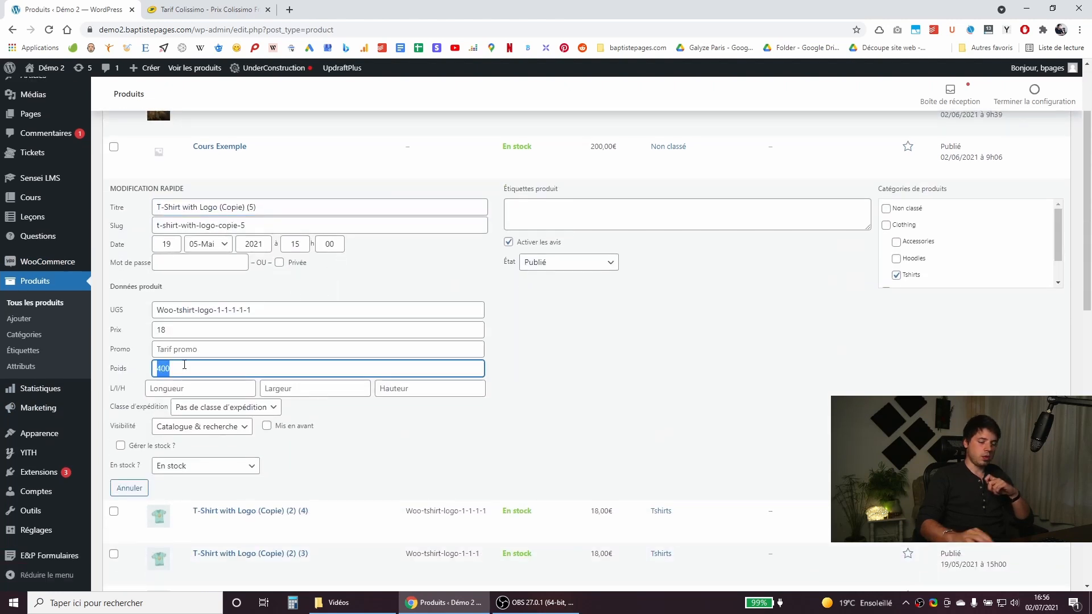
text(600)
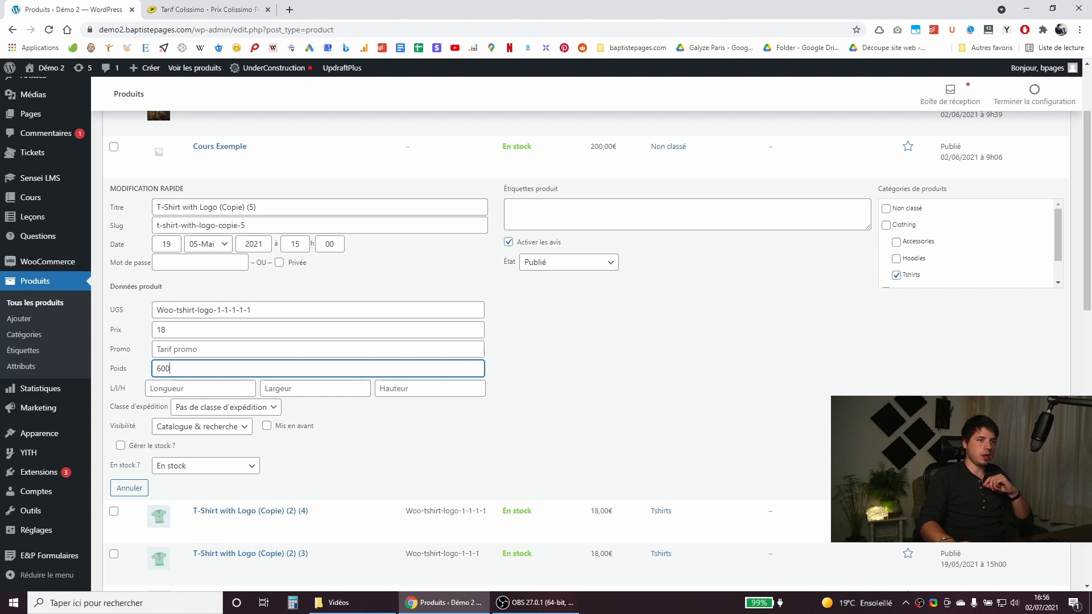
key(Return)
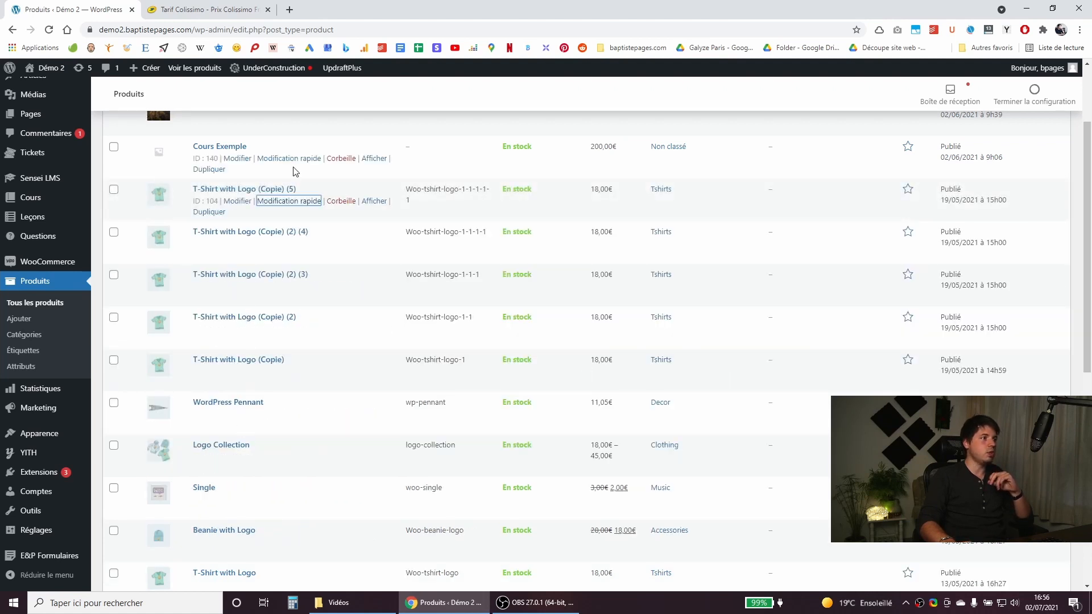
scroll(255, 285, up, 2)
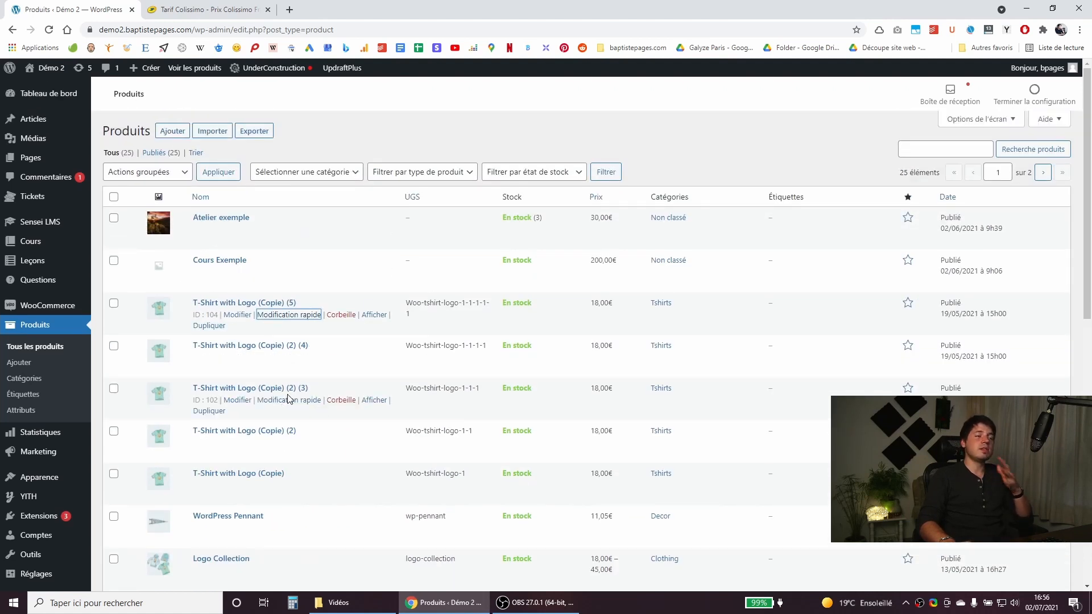